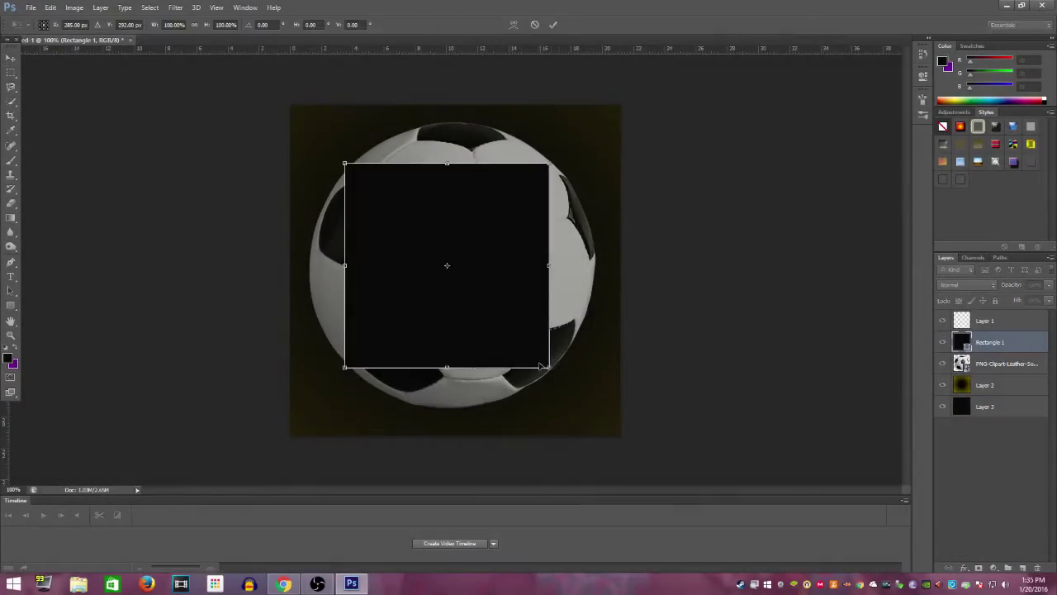
# - Rotate the black rectangle -45° into a slightly larger diamond
pyautogui.moveTo(541, 365); pyautogui.dragTo(491, 322)
pyautogui.moveTo(347, 157); pyautogui.dragTo(361, 178)
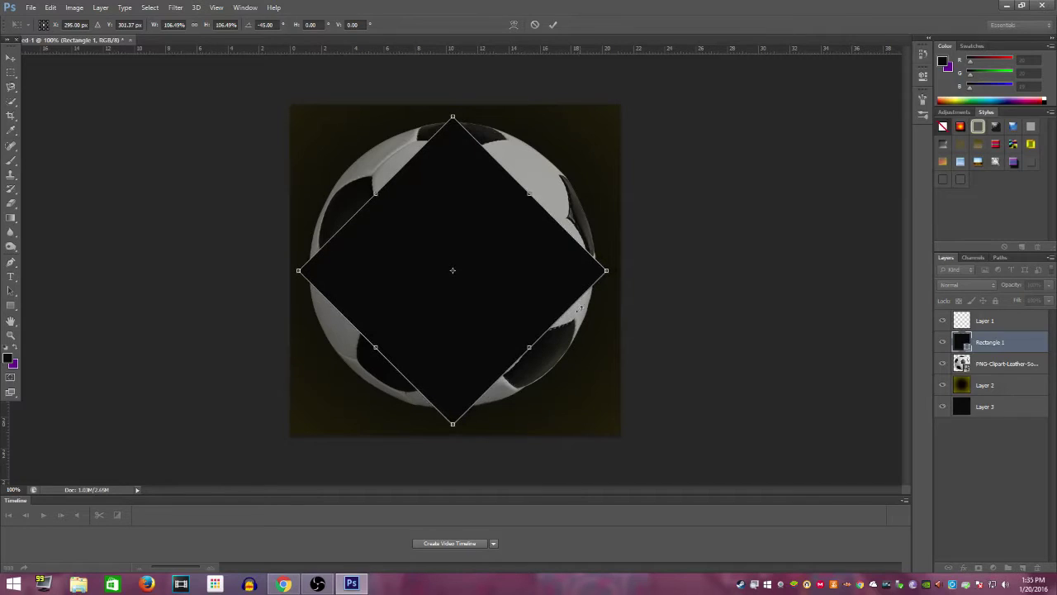
pyautogui.press('Return')
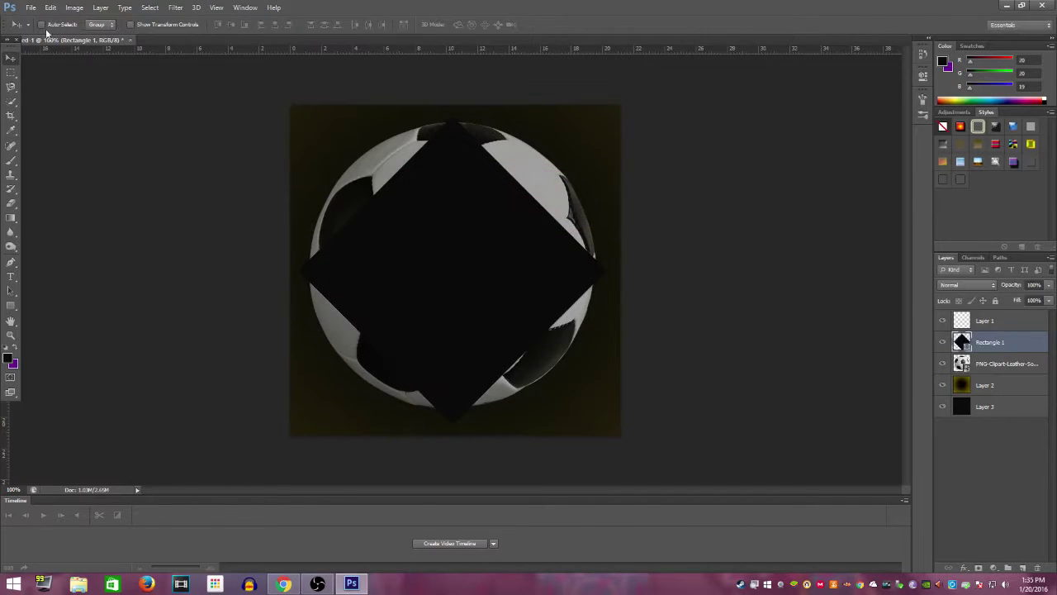
# - Enlarge the soccer ball over the diamond, clip it to the shape, and lower its opacity
pyautogui.moveTo(992, 338); pyautogui.dragTo(992, 340)
pyautogui.hotkey('ctrl', 't')
pyautogui.moveTo(618, 107); pyautogui.dragTo(653, 83)
pyautogui.moveTo(508, 245)
pyautogui.mouseDown()
pyautogui.moveTo(448, 286)
pyautogui.moveTo(484, 293)
pyautogui.mouseUp()
pyautogui.press('Return')
pyautogui.rightClick(991, 342)
pyautogui.click(885, 312)
pyautogui.moveTo(1043, 297); pyautogui.dragTo(999, 297)
# - Fill the diamond with purple and hide the soccer ball layer
pyautogui.click(990, 364)
pyautogui.press('x')
pyautogui.press('x')
pyautogui.hotkey('ctrl', 'BackSpace')
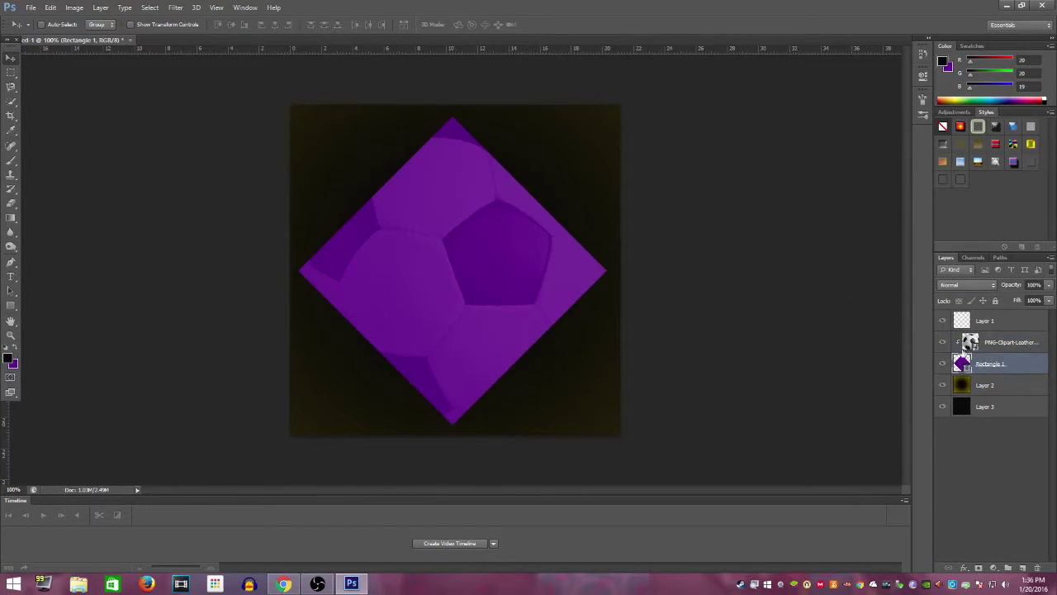
pyautogui.click(942, 342)
# - Duplicate the purple diamond as Rectangle 1 copy and begin rotating the copy
pyautogui.rightClick(1010, 384)
pyautogui.click(900, 195)
pyautogui.press('Return')
pyautogui.hotkey('ctrl', 't')
pyautogui.moveTo(545, 100)
pyautogui.mouseDown()
pyautogui.moveTo(408, 81)
pyautogui.moveTo(385, 89)
pyautogui.mouseUp()
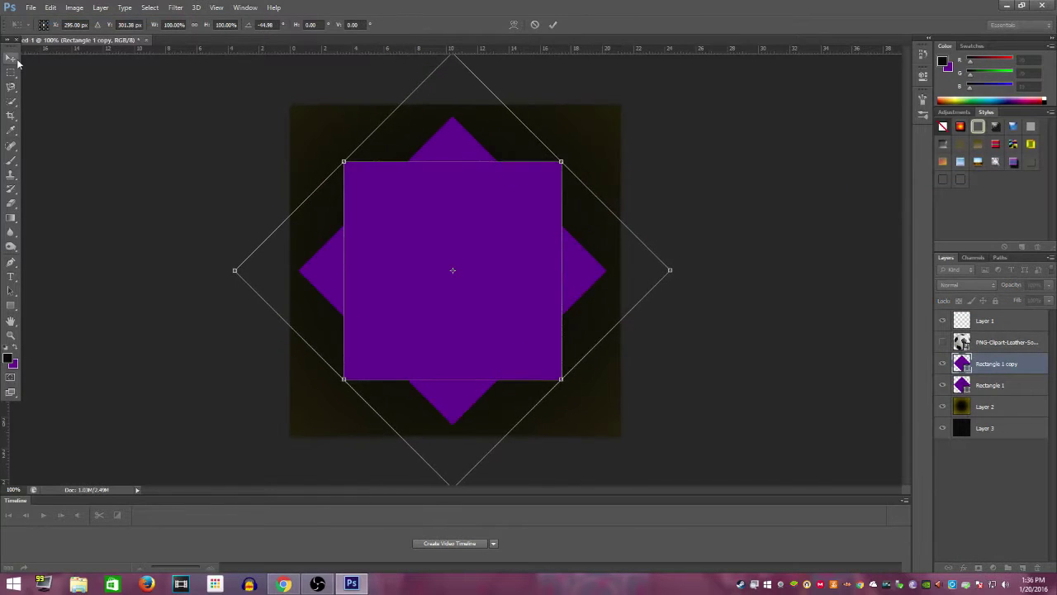
# - Straighten the copy into an upright square forming an eight-point star, with a drop shadow style
pyautogui.press('Return')
pyautogui.rightClick(1006, 388)
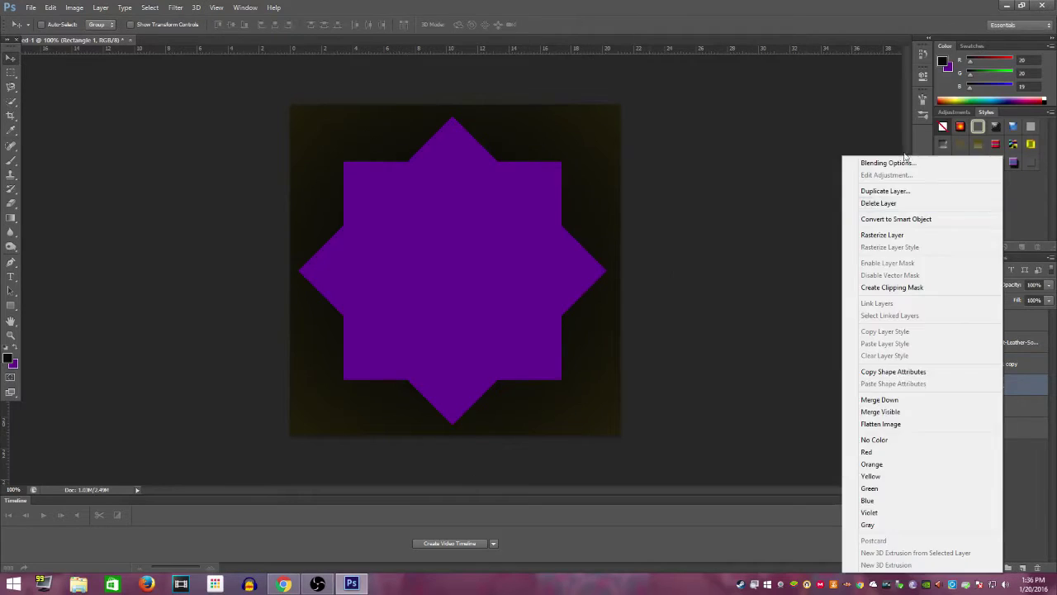
pyautogui.click(888, 163)
pyautogui.click(570, 327)
pyautogui.click(864, 264)
# - Give the diamond a drop shadow and black stroke, then add a layer mask to the square
pyautogui.rightClick(1005, 364)
pyautogui.click(887, 162)
pyautogui.click(570, 326)
pyautogui.click(864, 264)
pyautogui.click(975, 399)
pyautogui.click(975, 452)
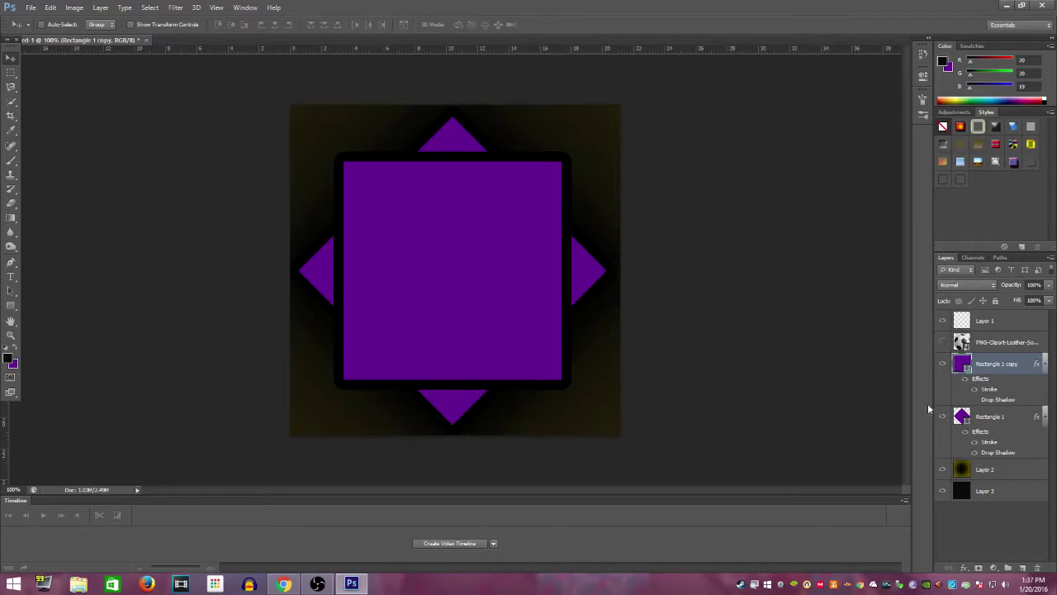
pyautogui.click(9, 164)
pyautogui.hotkey('ctrl', '+')
pyautogui.hotkey('ctrl', '+')
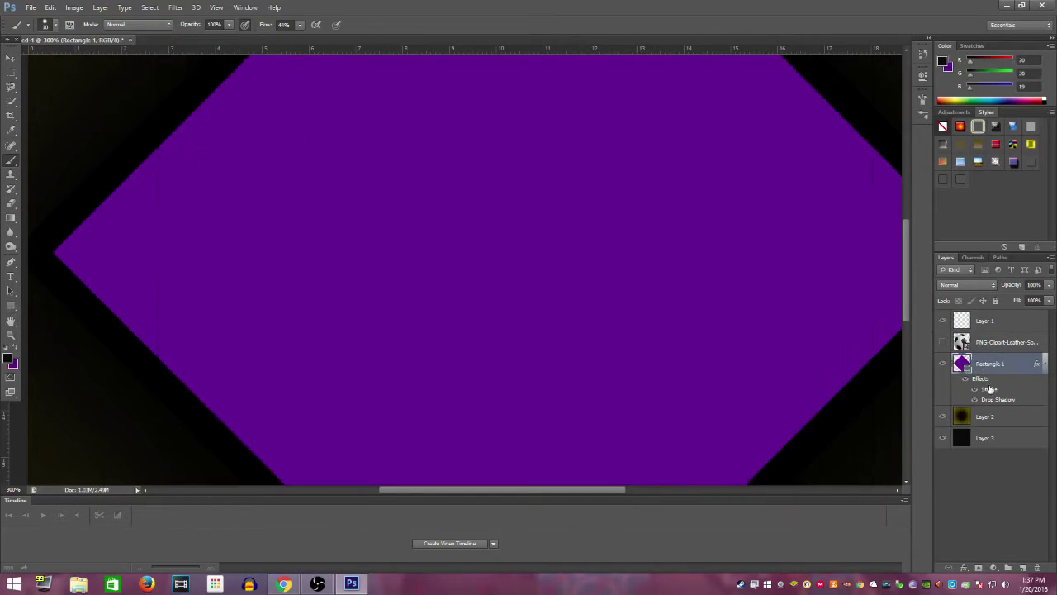
# - Undo the stray brush stroke, return to the diamond layer, and view the full canvas
pyautogui.click(50, 7)
pyautogui.click(74, 23)
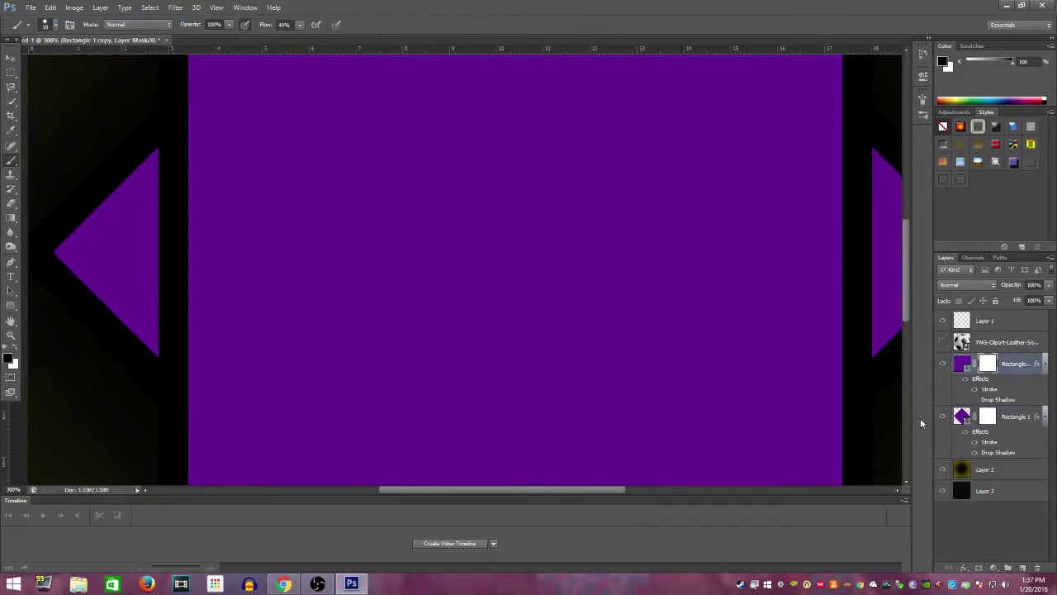
pyautogui.click(968, 415)
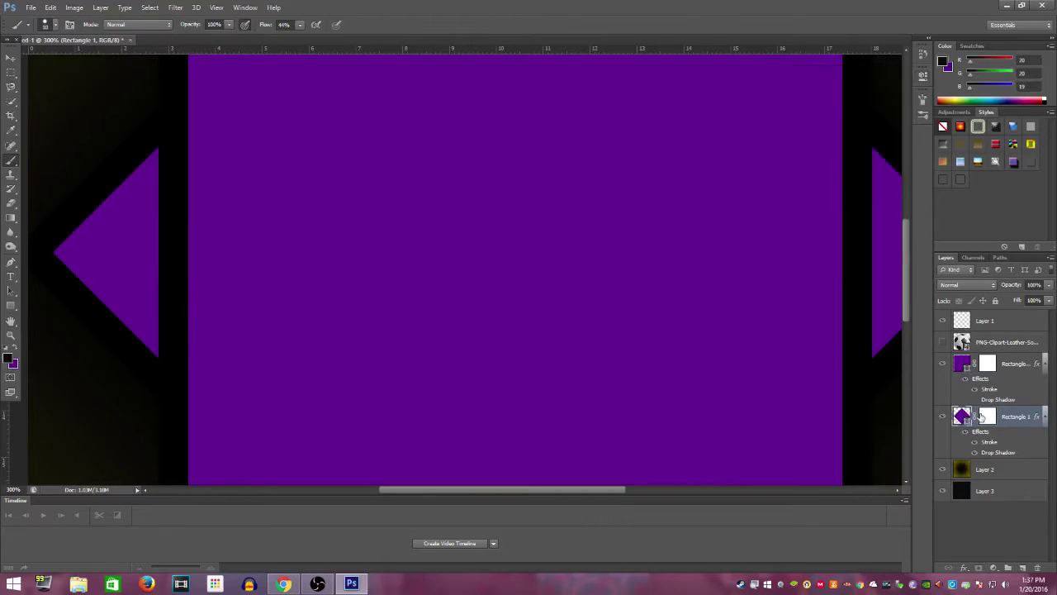
pyautogui.hotkey('ctrl', '1')
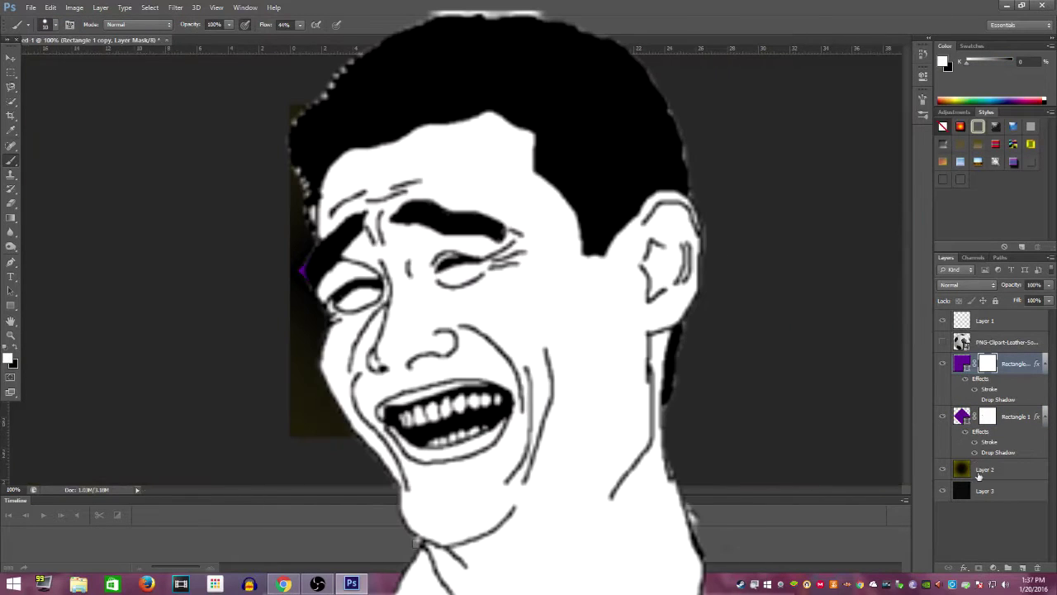
# - Fill the background layer with a yellow foreground colour
pyautogui.click(999, 469)
pyautogui.press('i')
pyautogui.click(9, 358)
pyautogui.click(300, 351)
pyautogui.press('b')
pyautogui.hotkey('alt', 'BackSpace')
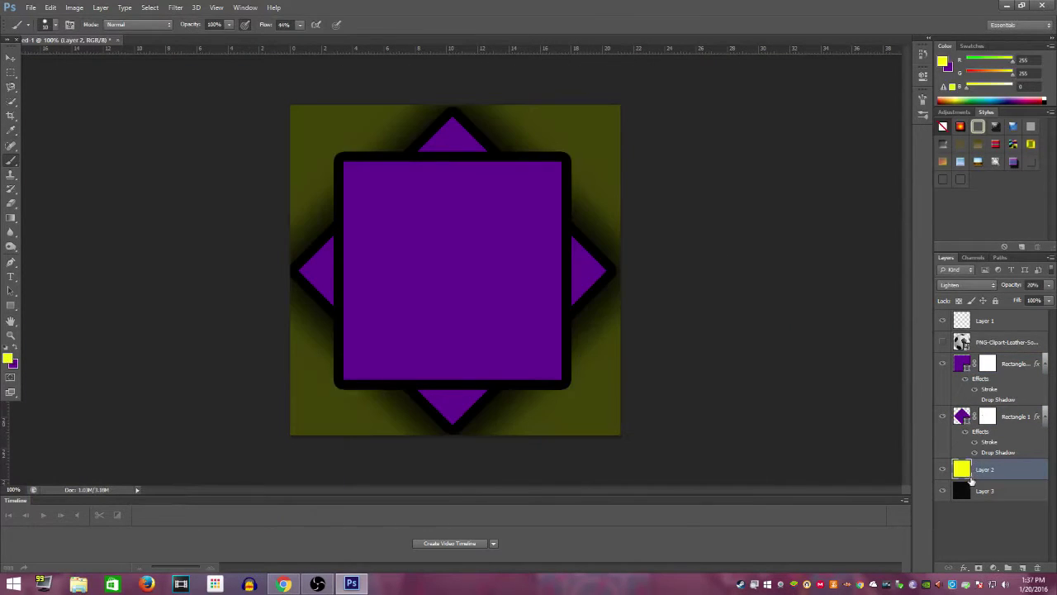
# - Refill the background with a blue-purple colour and nudge the diamond sideways
pyautogui.click(9, 358)
pyautogui.click(453, 265)
pyautogui.click(300, 351)
pyautogui.hotkey('alt', 'BackSpace')
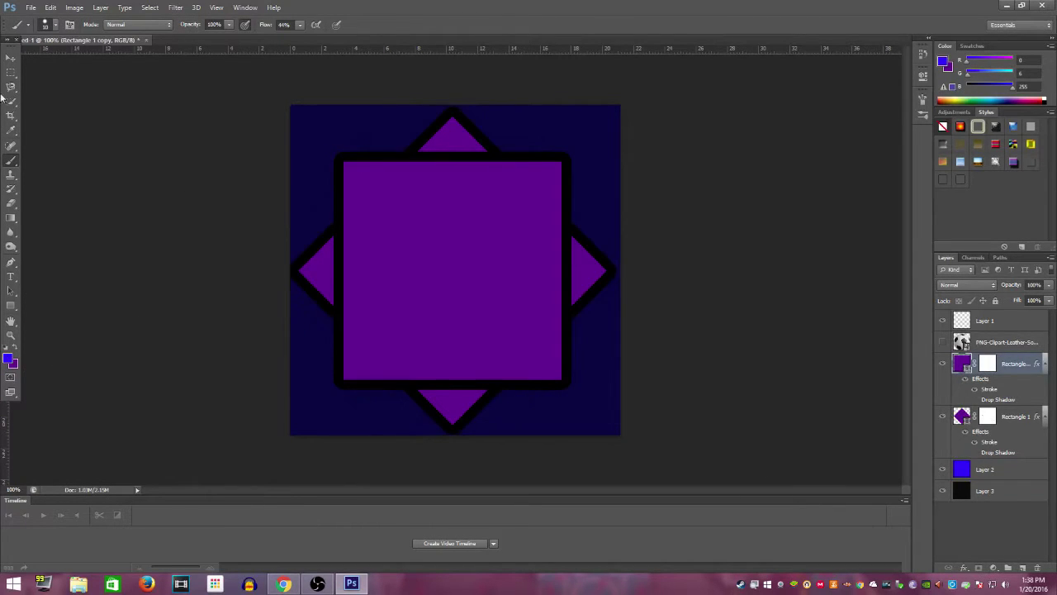
pyautogui.moveTo(582, 284); pyautogui.dragTo(595, 282)
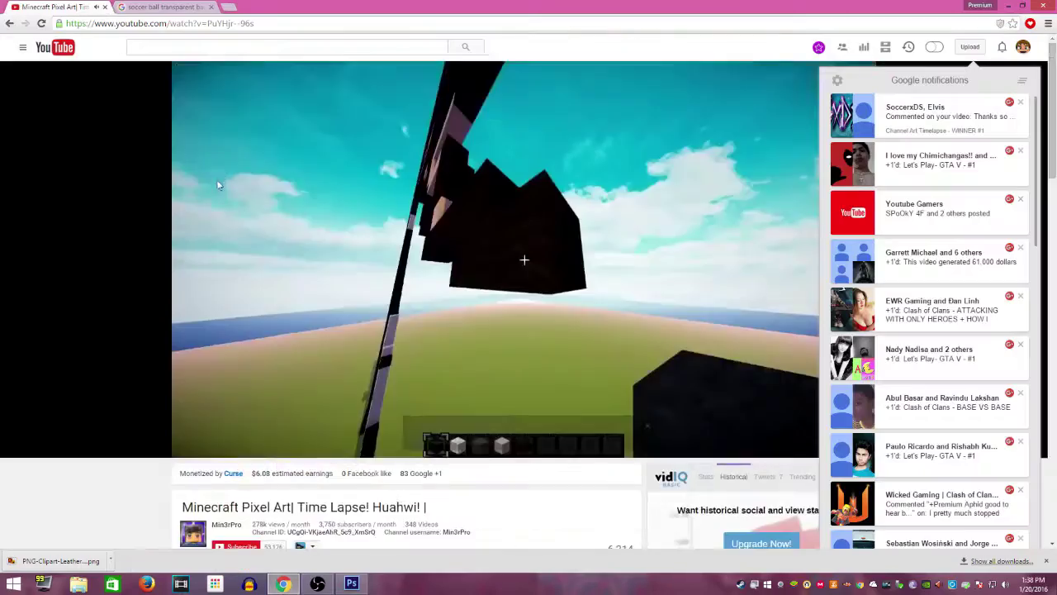
# - Open the SXDS YouTube channel page, then start a text box inside the purple square
pyautogui.scroll(-3, 227, 312)
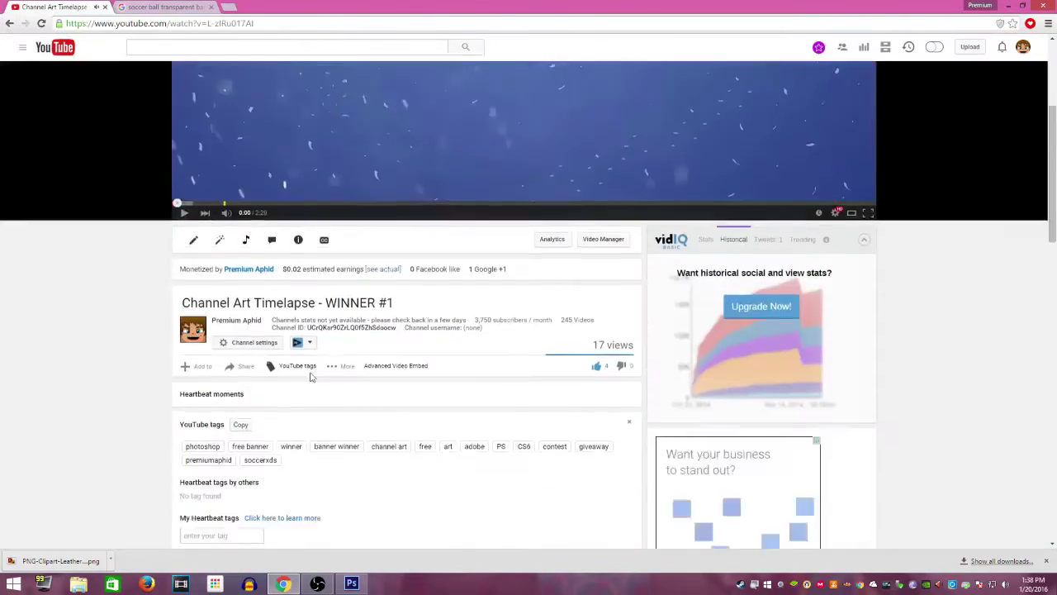
pyautogui.scroll(-8, 207, 247)
pyautogui.click(195, 213)
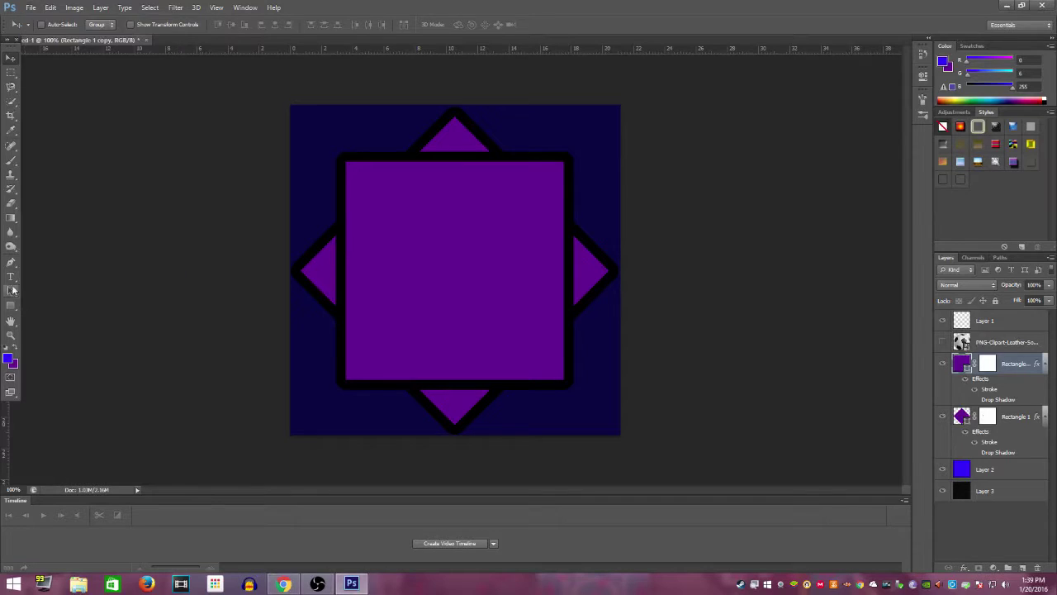
pyautogui.click(10, 277)
pyautogui.click(401, 264)
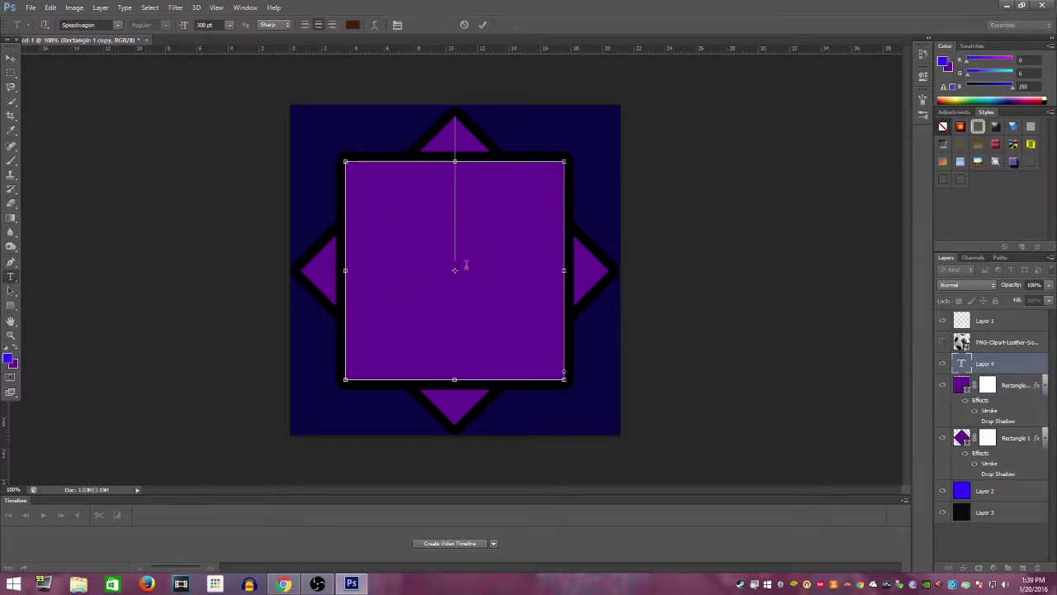
pyautogui.write('SX')
pyautogui.write('SKD')
# - Widen the SXDS text box and centre the text on the purple square
pyautogui.moveTo(565, 376); pyautogui.dragTo(814, 347)
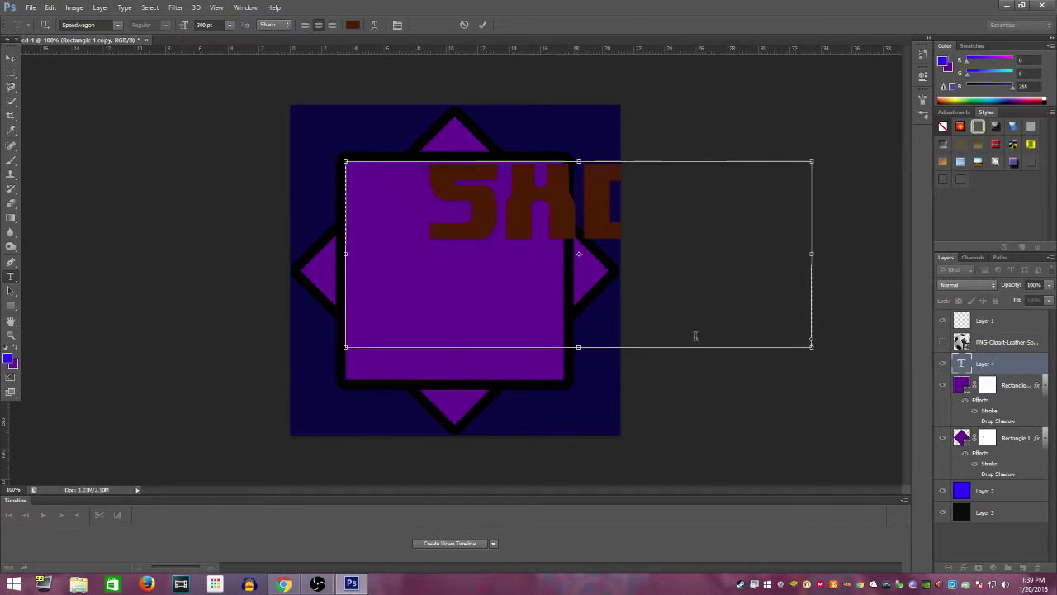
pyautogui.moveTo(738, 333); pyautogui.dragTo(609, 349)
pyautogui.moveTo(601, 232); pyautogui.dragTo(297, 232)
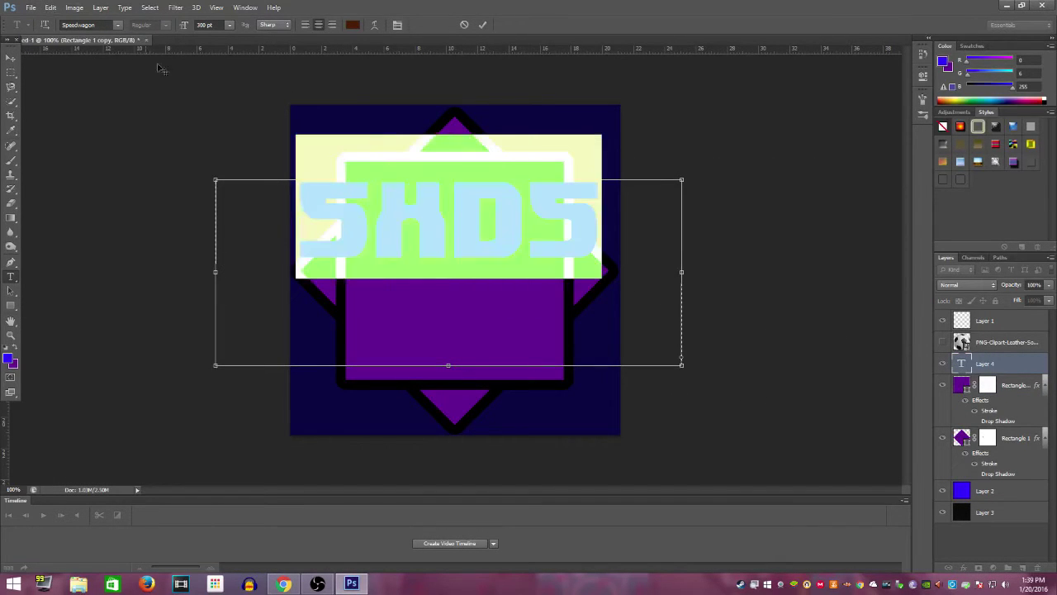
pyautogui.write('200')
pyautogui.moveTo(503, 460); pyautogui.dragTo(532, 486)
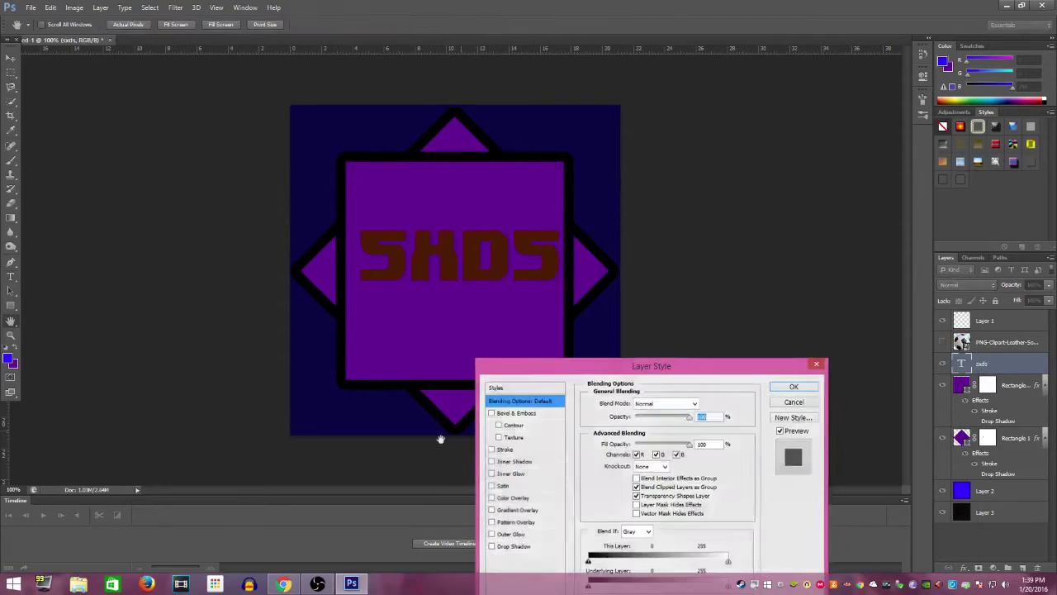
# - Style SXDS with a white colour overlay, black stroke and drop shadow, then lower it slightly
pyautogui.click(513, 498)
pyautogui.click(504, 448)
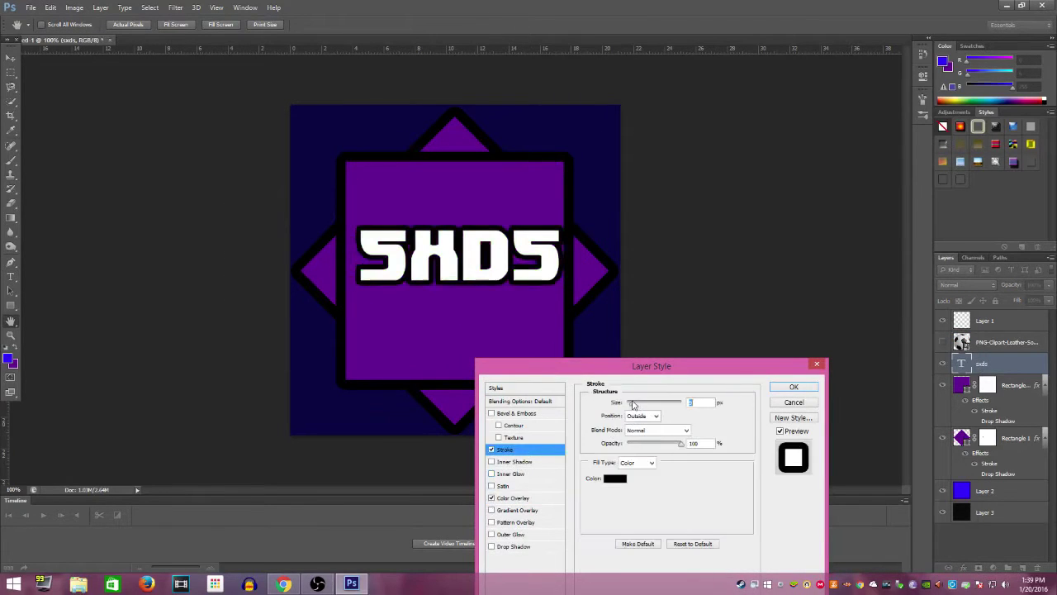
pyautogui.press('Return')
pyautogui.press('Return')
pyautogui.press('v')
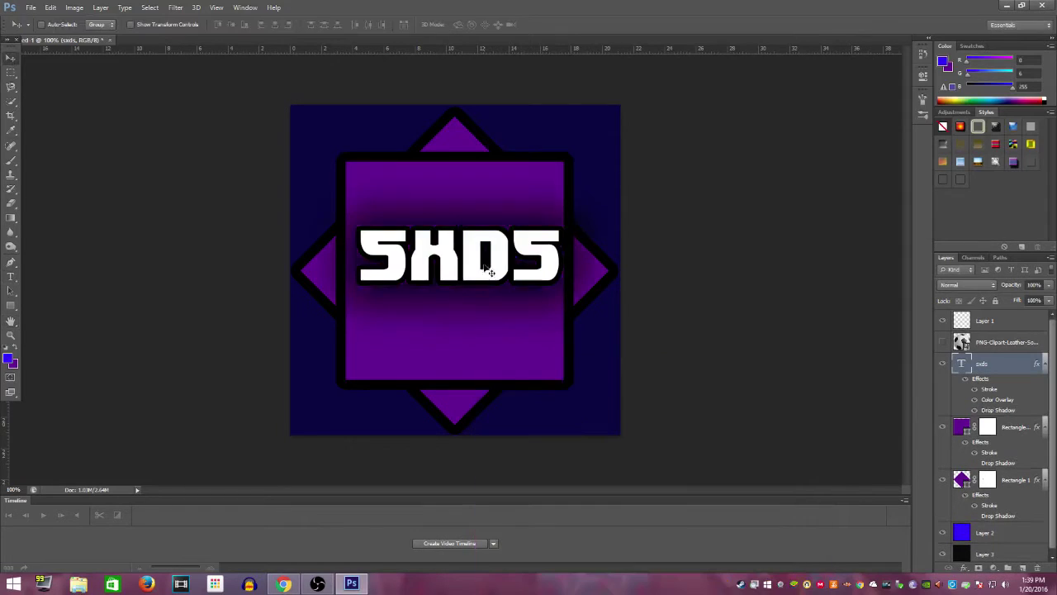
pyautogui.moveTo(487, 270); pyautogui.dragTo(483, 285)
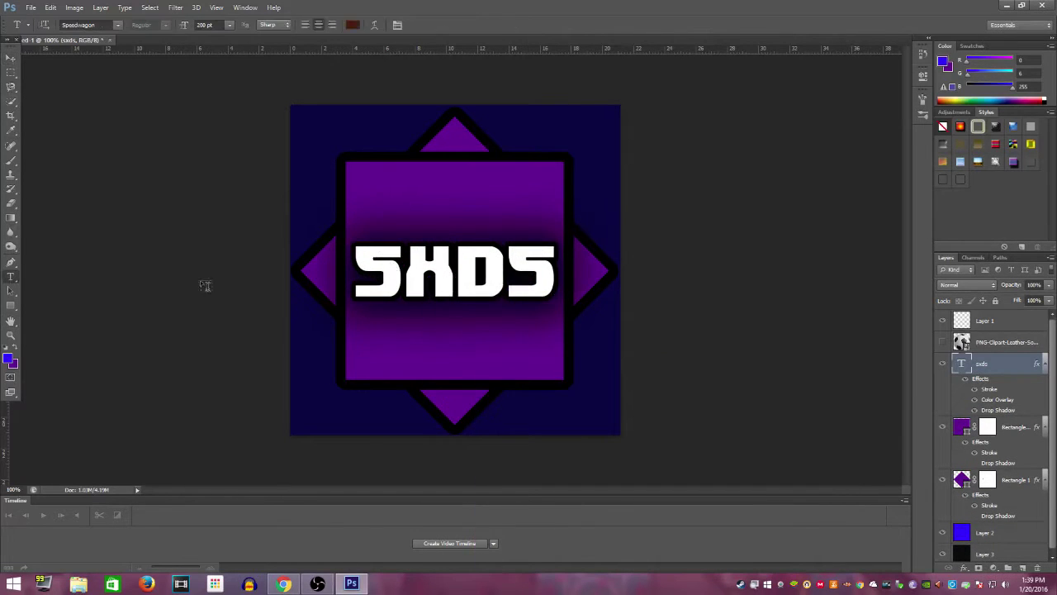
# - Apply a Flag warp with negative horizontal distortion to the SXDS text
pyautogui.rightClick(403, 266)
pyautogui.click(448, 495)
pyautogui.click(499, 310)
pyautogui.click(487, 382)
pyautogui.moveTo(487, 289); pyautogui.dragTo(726, 332)
pyautogui.press('Down')
pyautogui.press('Down')
pyautogui.press('Down')
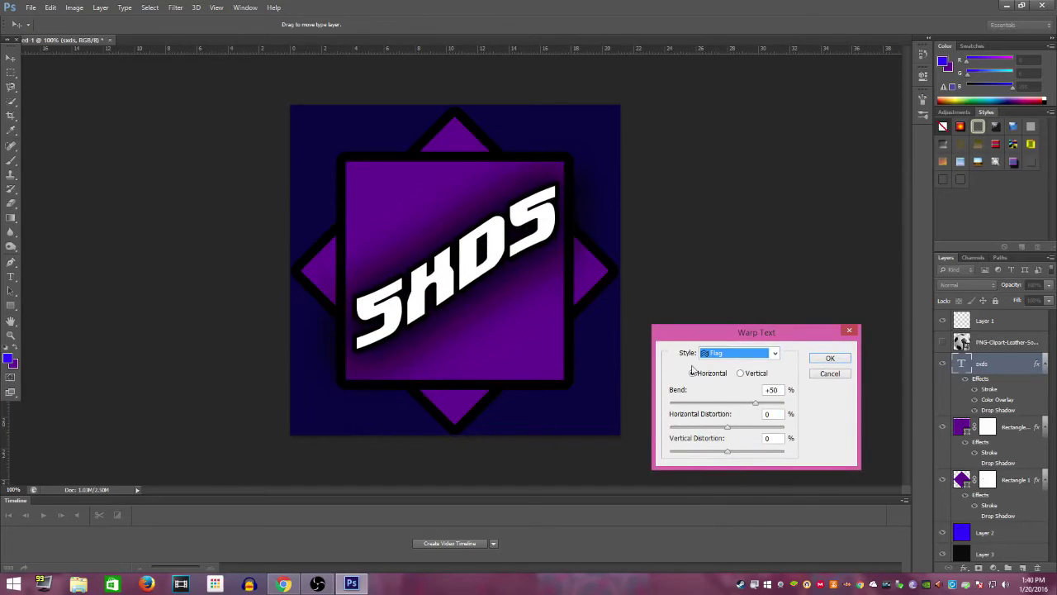
pyautogui.moveTo(726, 426); pyautogui.dragTo(717, 427)
pyautogui.press('Return')
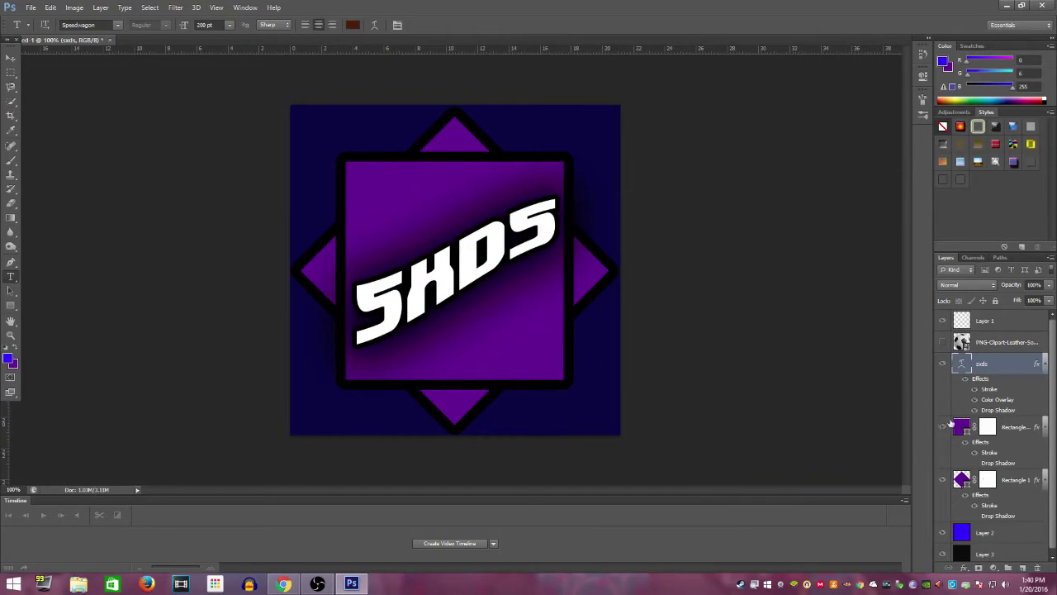
# - Change the SXDS font to True Lies
pyautogui.doubleClick(404, 291)
pyautogui.click(117, 25)
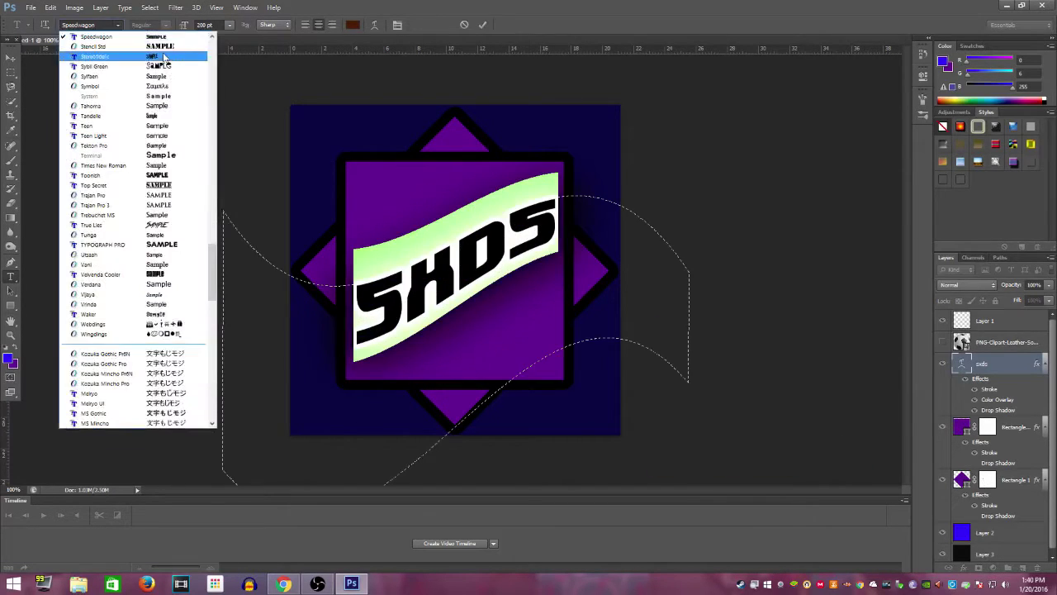
pyautogui.click(124, 165)
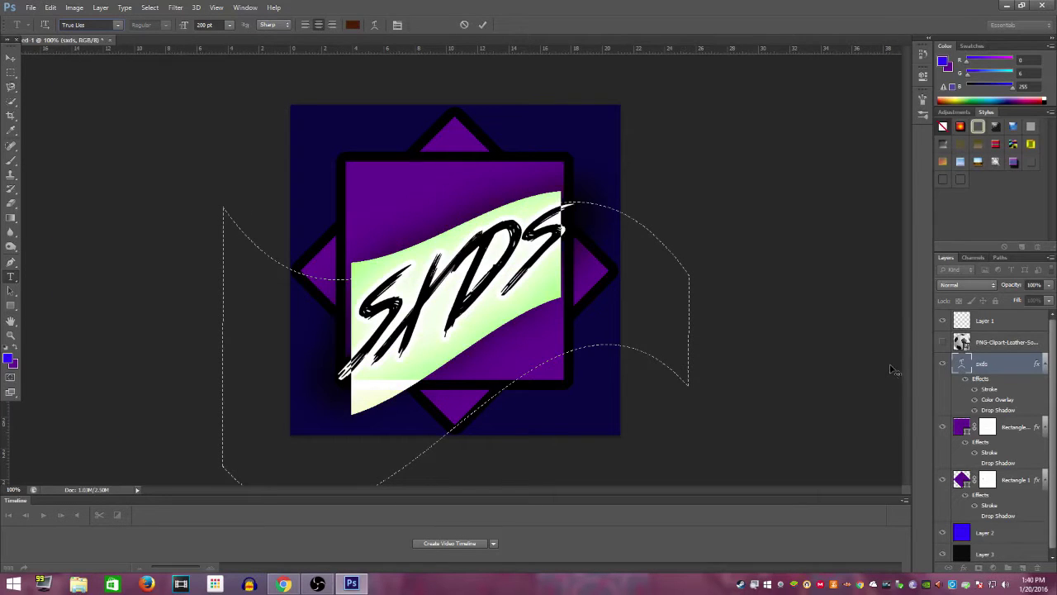
pyautogui.hotkey('ctrl', 'Return')
# - Remove the text warp and move SXDS down and to the right
pyautogui.rightClick(472, 271)
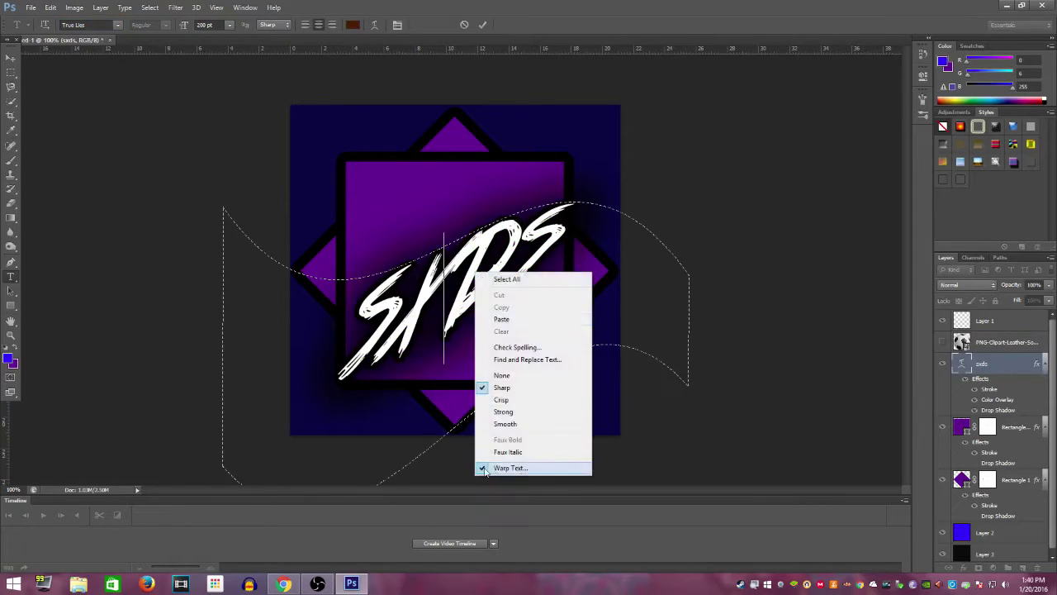
pyautogui.click(505, 468)
pyautogui.press('Return')
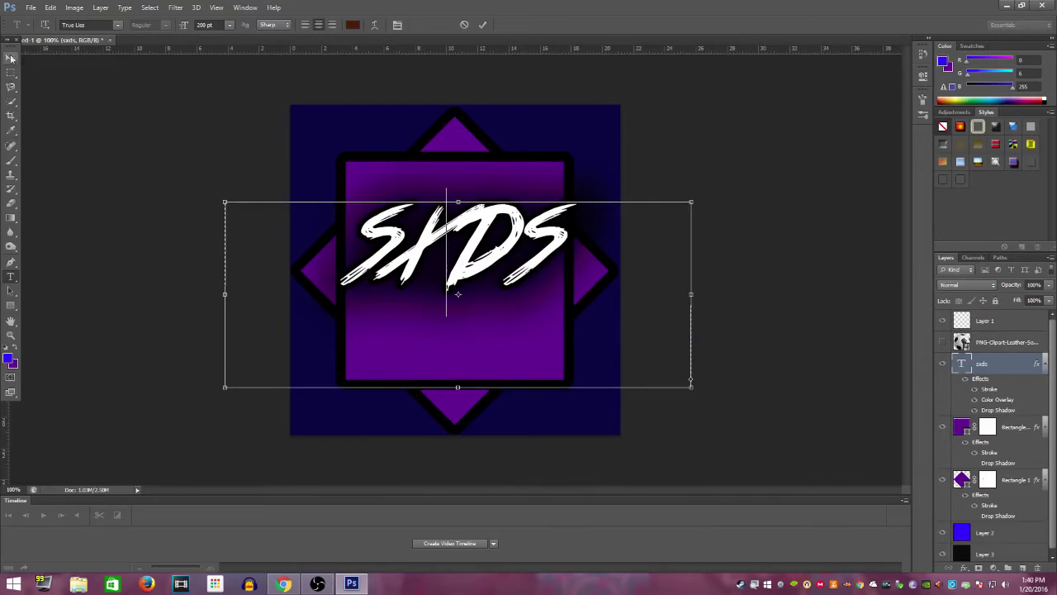
pyautogui.hotkey('ctrl', 't')
pyautogui.moveTo(454, 240); pyautogui.dragTo(501, 271)
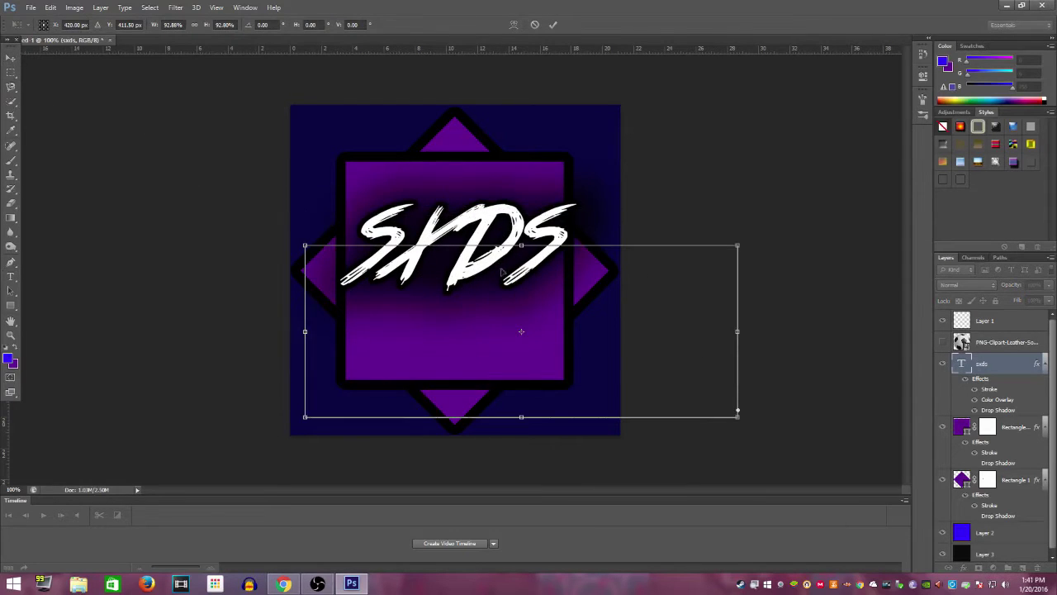
pyautogui.press('Return')
# - Rotate the text to an angle, then undo the rotation and the move
pyautogui.hotkey('ctrl', 't')
pyautogui.moveTo(484, 231); pyautogui.dragTo(432, 297)
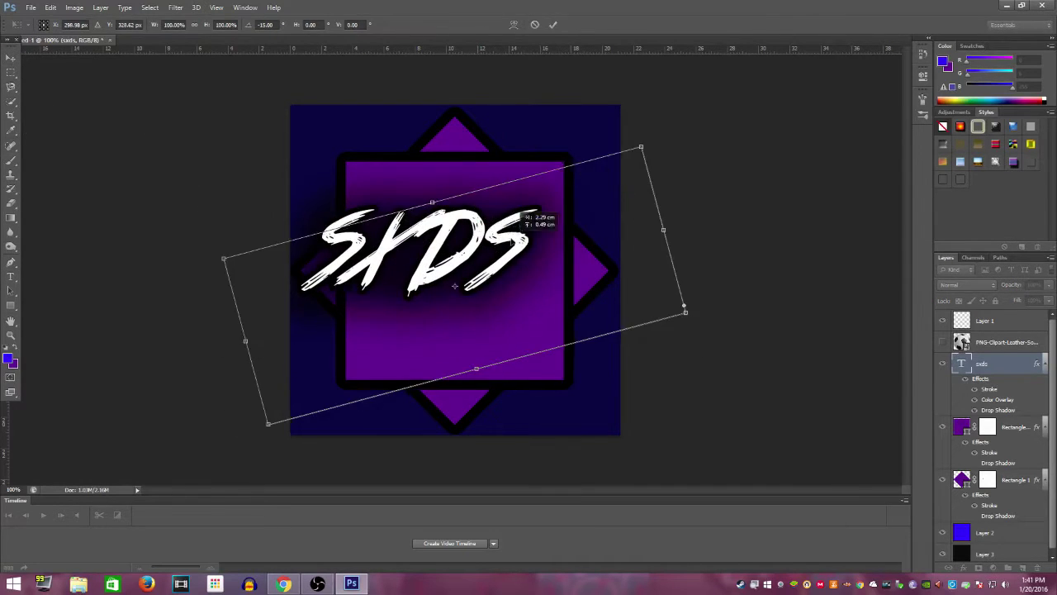
pyautogui.press('Return')
pyautogui.hotkey('ctrl', 'z')
pyautogui.press('t')
# - Resize SXDS to 180 pt and keep it level after a trial rotation
pyautogui.doubleClick(371, 363)
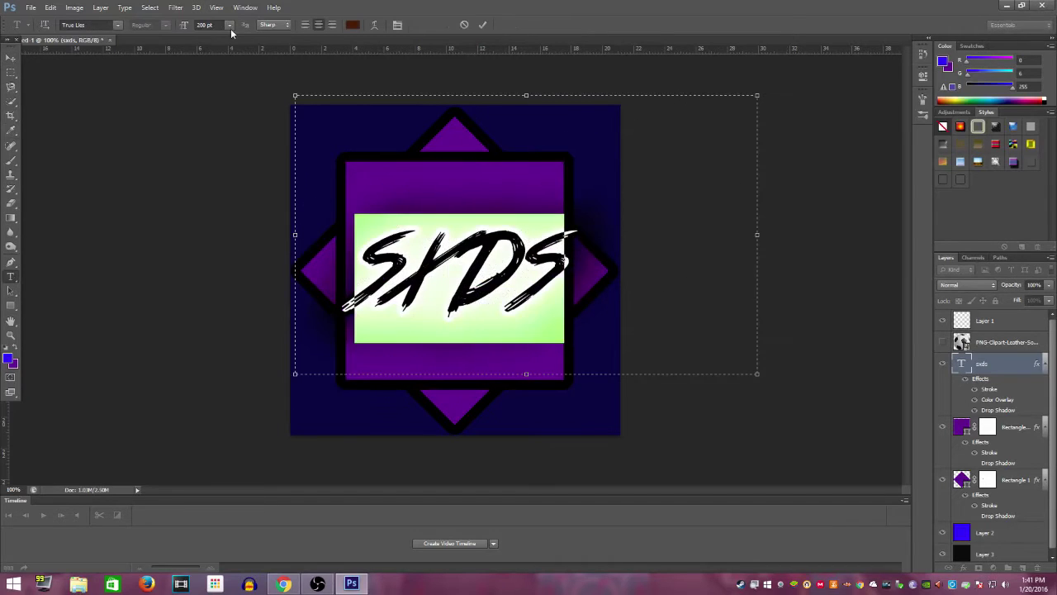
pyautogui.write('180')
pyautogui.press('Return')
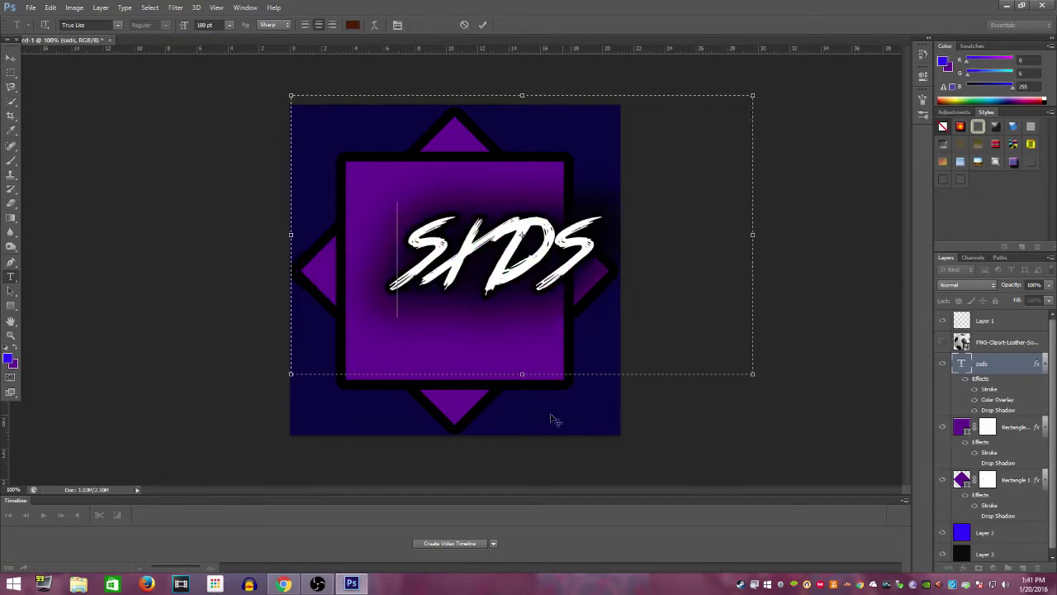
pyautogui.moveTo(525, 437); pyautogui.dragTo(496, 234)
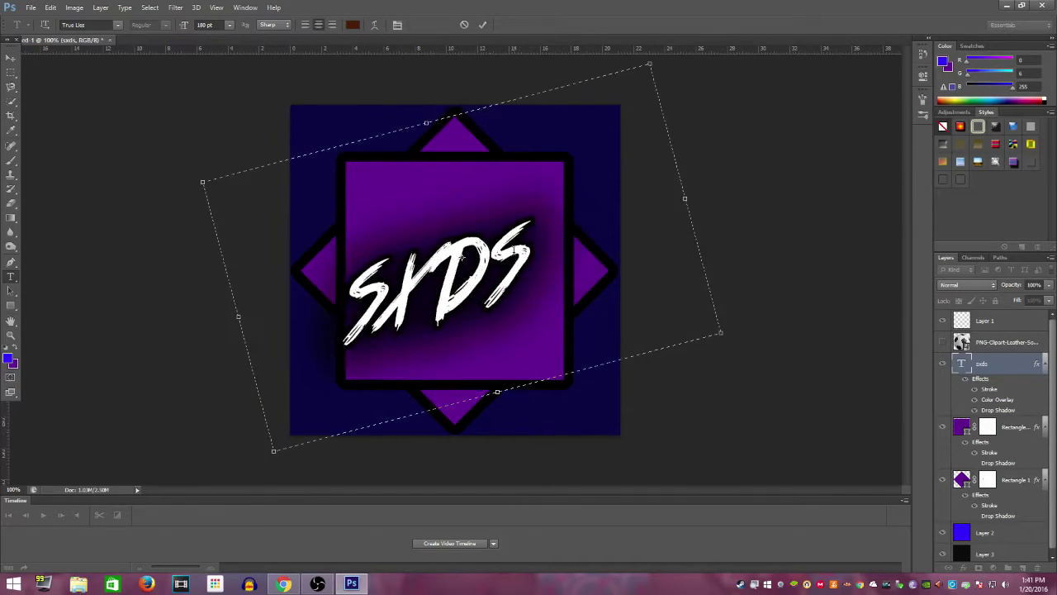
pyautogui.moveTo(288, 131); pyautogui.dragTo(422, 115)
# - Try a Flag warp with strong negative distortion, remove it, then try Arch
pyautogui.rightClick(359, 287)
pyautogui.click(393, 481)
pyautogui.click(739, 353)
pyautogui.click(717, 474)
pyautogui.moveTo(727, 451); pyautogui.dragTo(675, 452)
pyautogui.moveTo(760, 408); pyautogui.dragTo(746, 405)
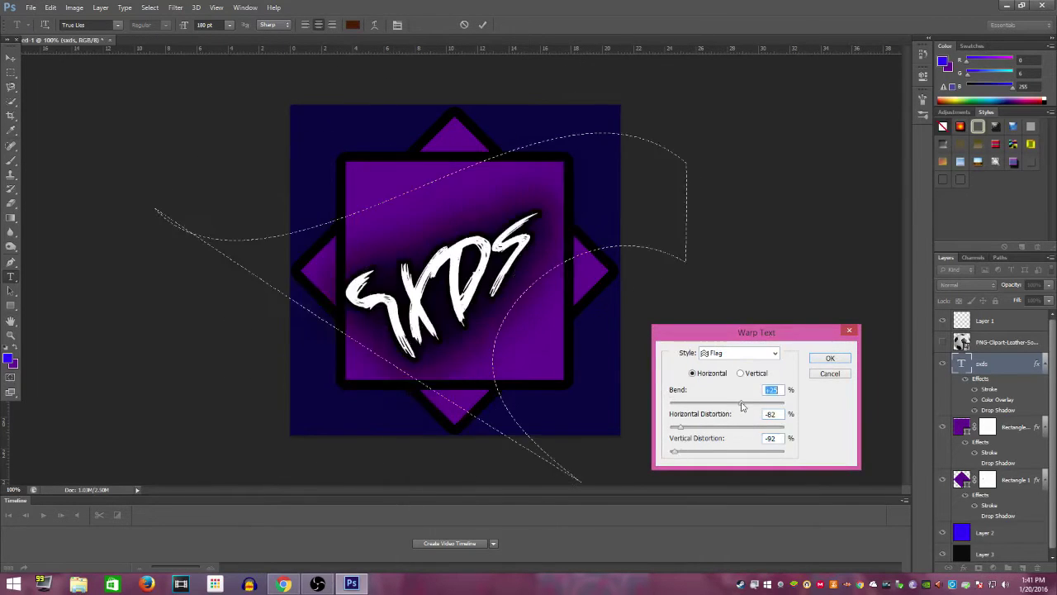
pyautogui.click(739, 353)
pyautogui.click(719, 364)
pyautogui.click(723, 427)
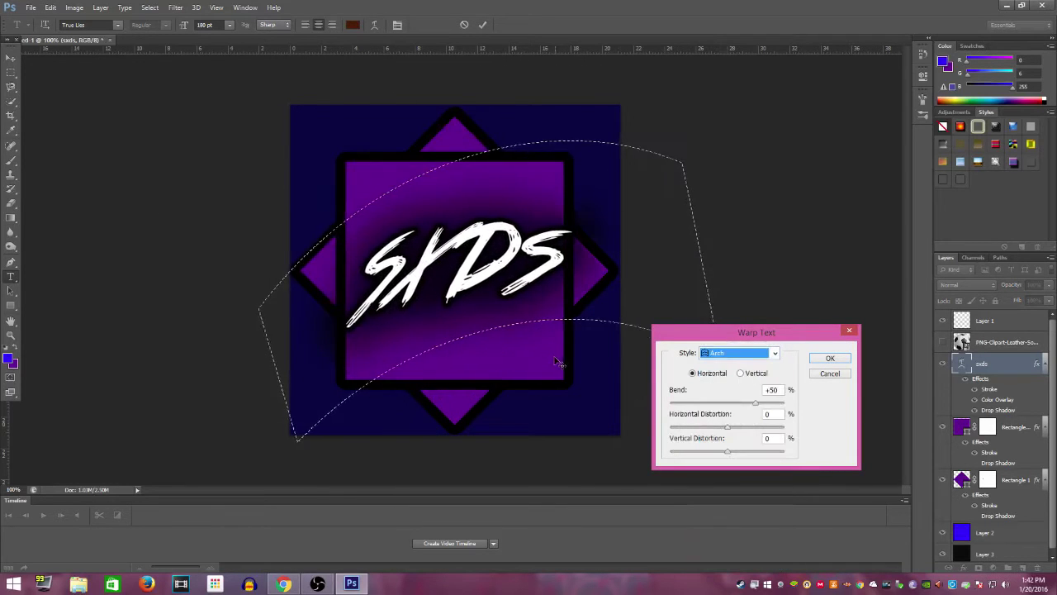
# - Try Fisheye, Twist and Squeeze warps, close without warping, and commit the text
pyautogui.click(743, 353)
pyautogui.click(758, 473)
pyautogui.press('Down')
pyautogui.press('Down')
pyautogui.press('Down')
pyautogui.press('Down')
pyautogui.press('Down')
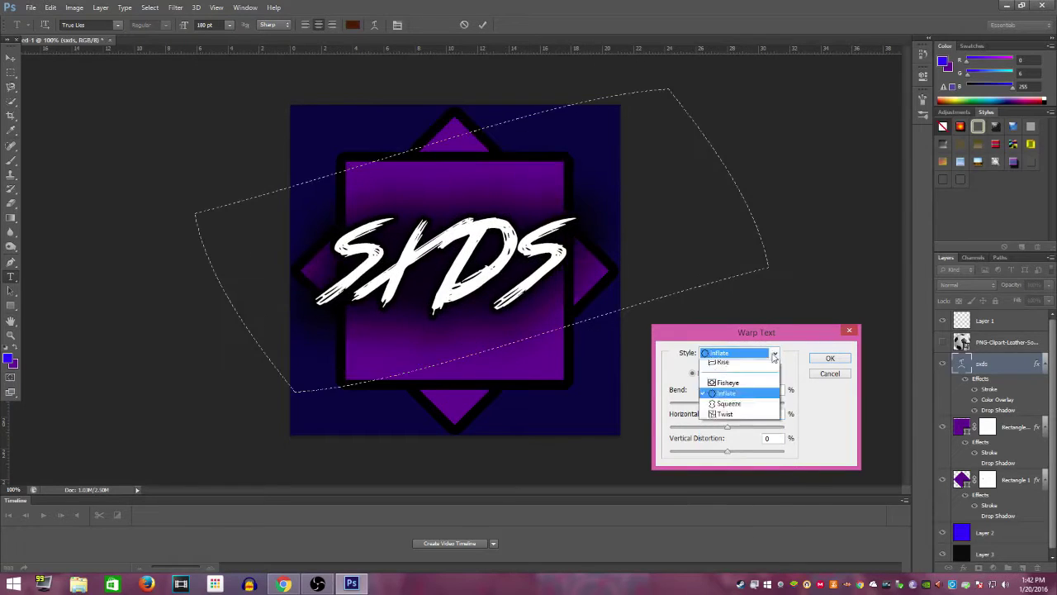
pyautogui.press('Down')
pyautogui.press('Down')
pyautogui.press('Up')
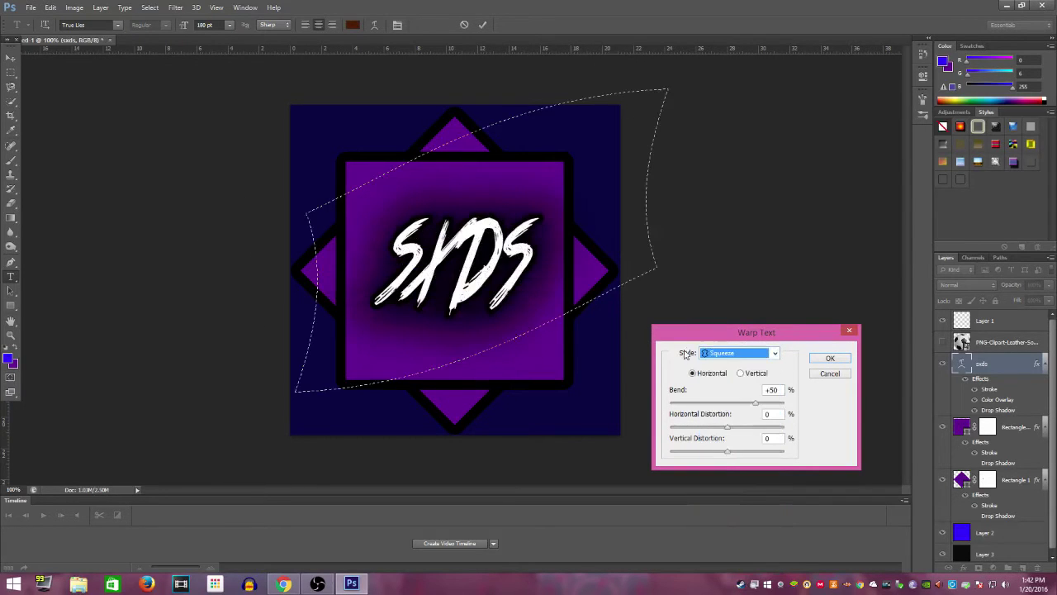
pyautogui.press('Up')
pyautogui.press('Return')
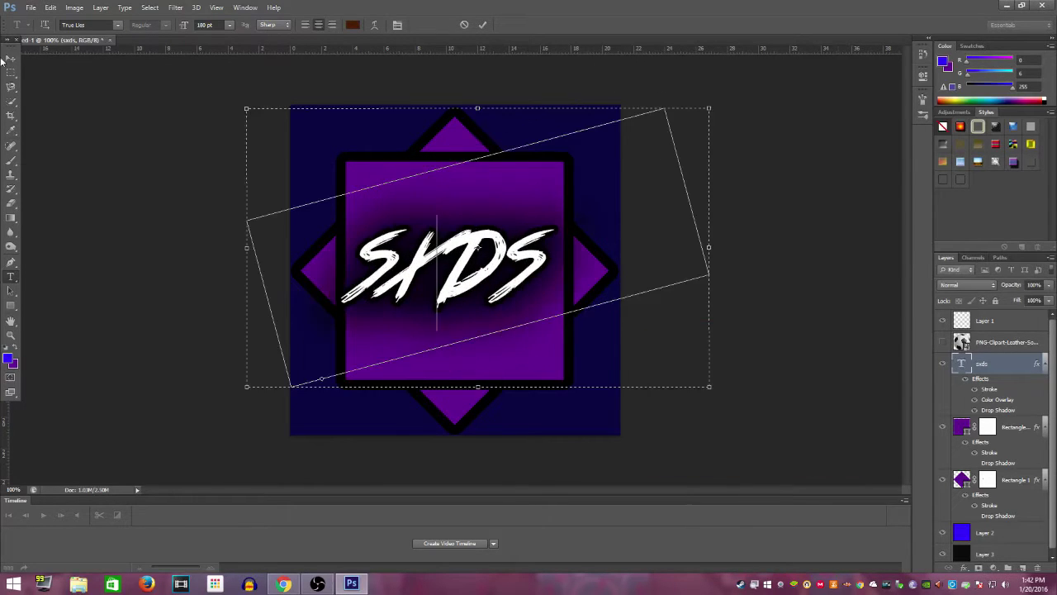
pyautogui.hotkey('ctrl', 'Return')
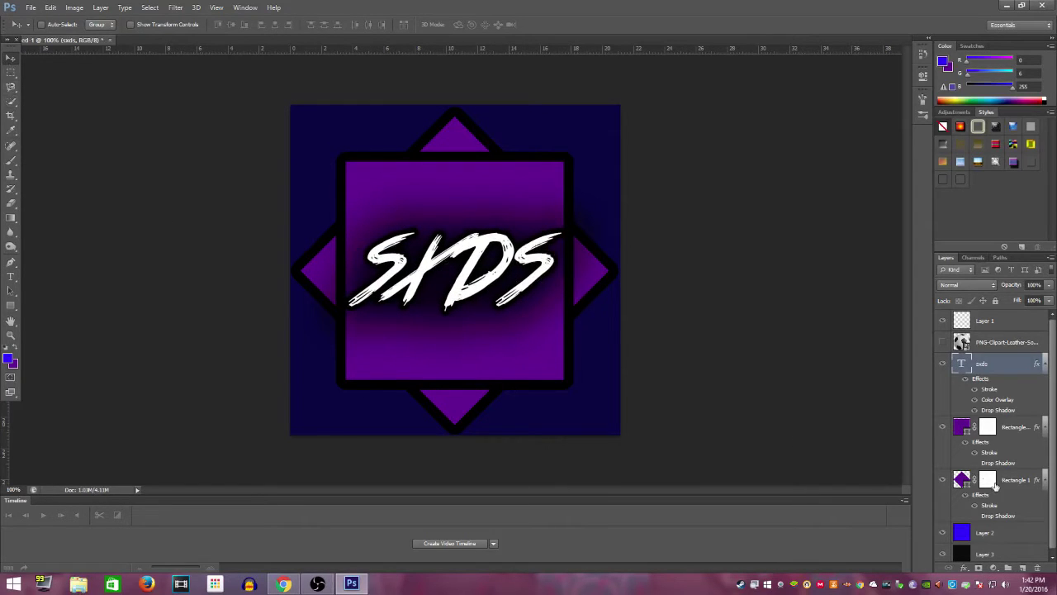
# - Set a gradient stop to navy sampled from the canvas and drag the gradient across the background
pyautogui.click(11, 217)
pyautogui.click(66, 24)
pyautogui.doubleClick(963, 492)
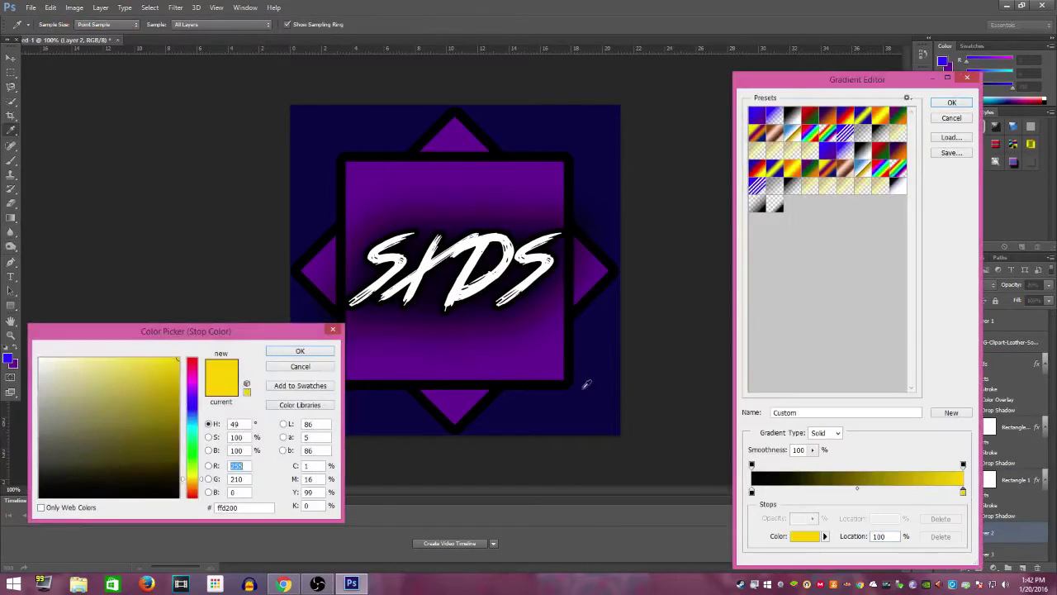
pyautogui.click(623, 410)
pyautogui.click(300, 351)
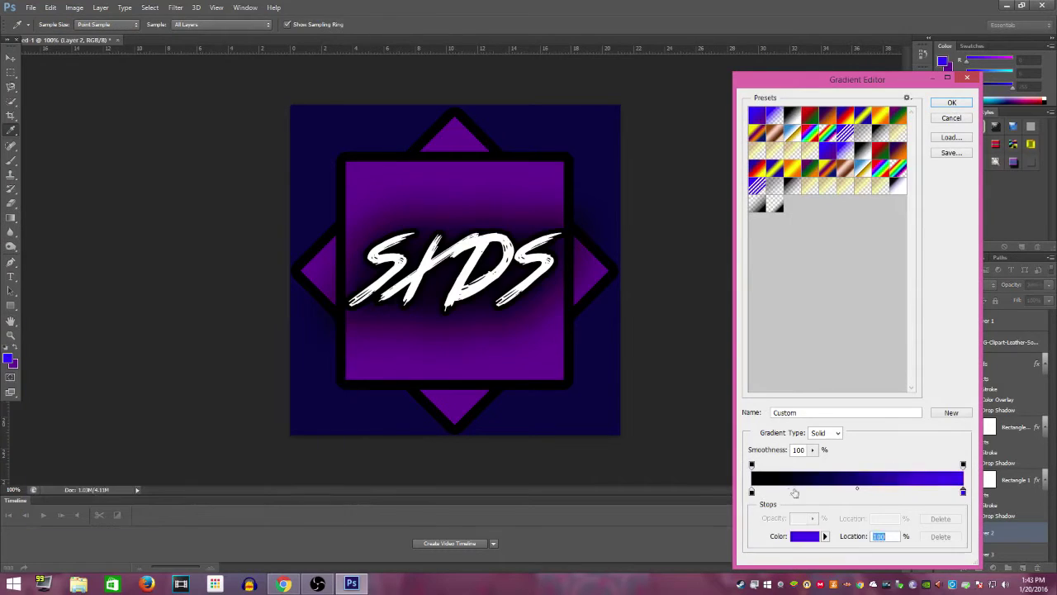
pyautogui.press('Return')
pyautogui.moveTo(463, 260); pyautogui.dragTo(190, 485)
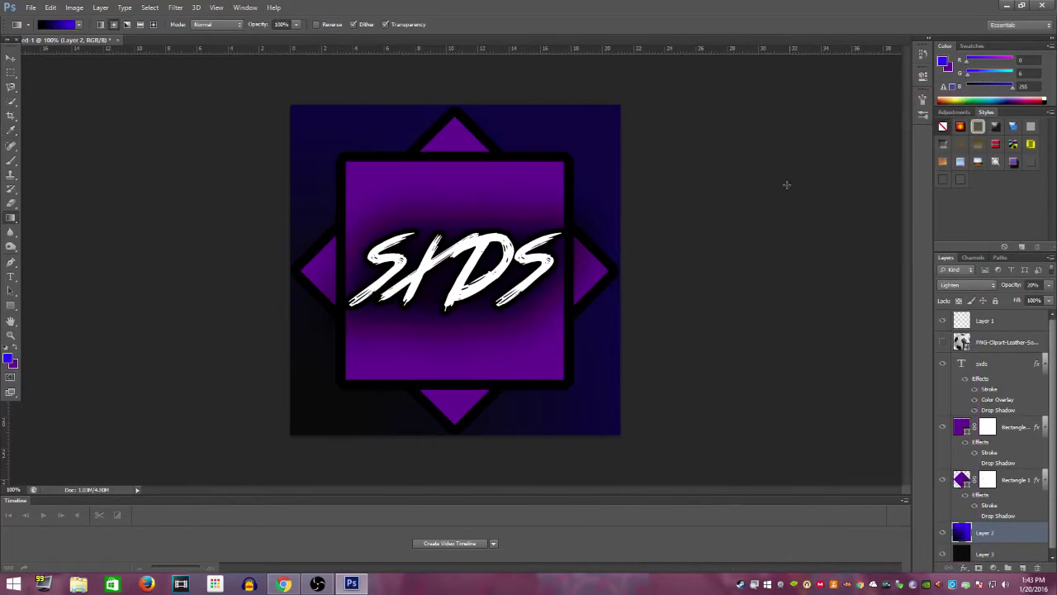
# - Change the left gradient stop to deep navy and refill the background diagonally
pyautogui.click(79, 24)
pyautogui.click(51, 27)
pyautogui.click(806, 536)
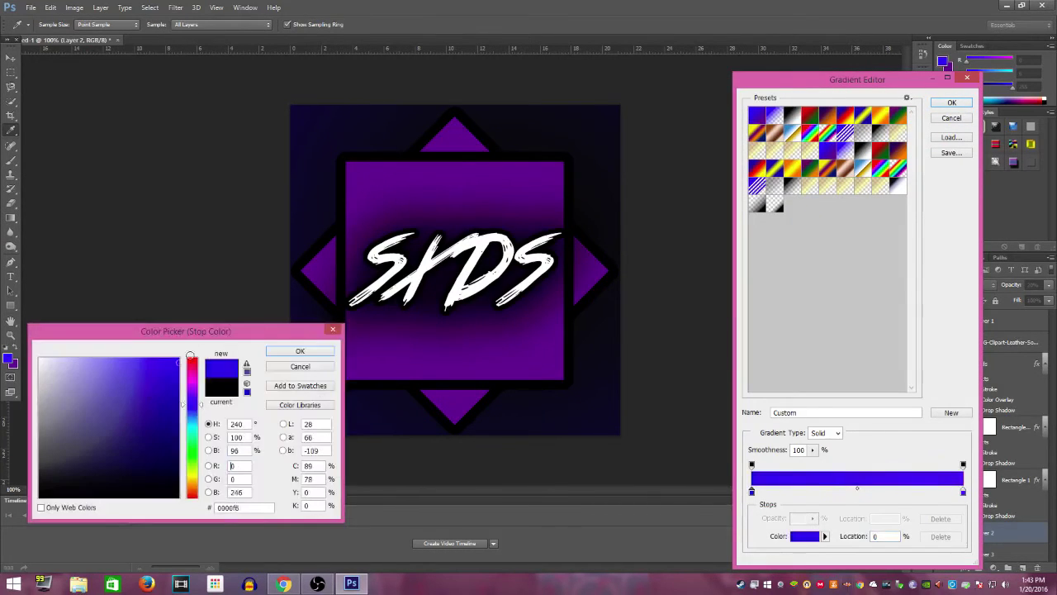
pyautogui.click(300, 351)
pyautogui.click(805, 536)
pyautogui.moveTo(162, 406); pyautogui.dragTo(166, 441)
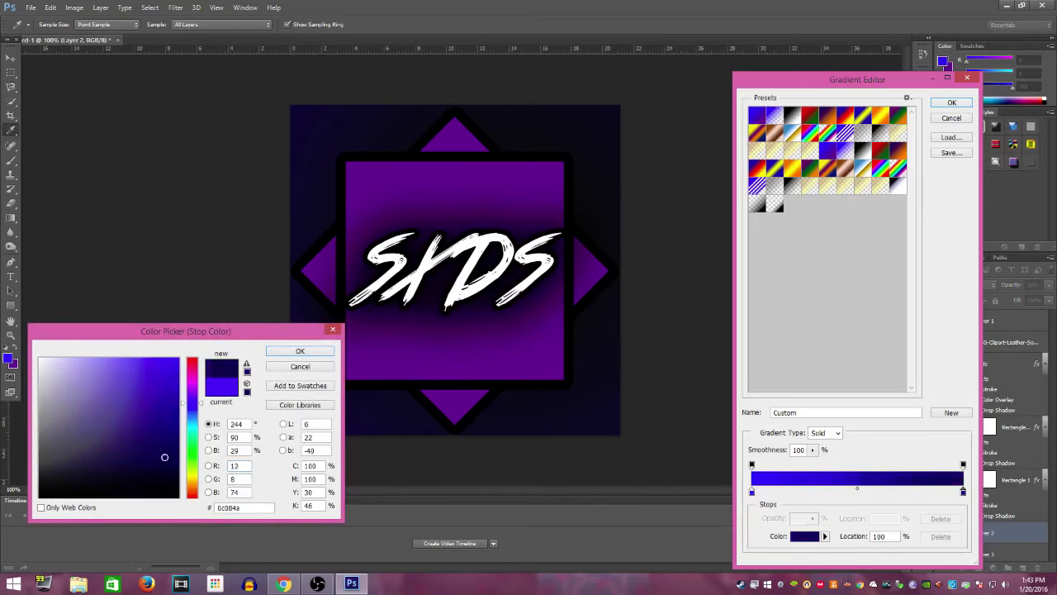
pyautogui.click(300, 351)
pyautogui.click(952, 104)
pyautogui.moveTo(428, 296); pyautogui.dragTo(293, 440)
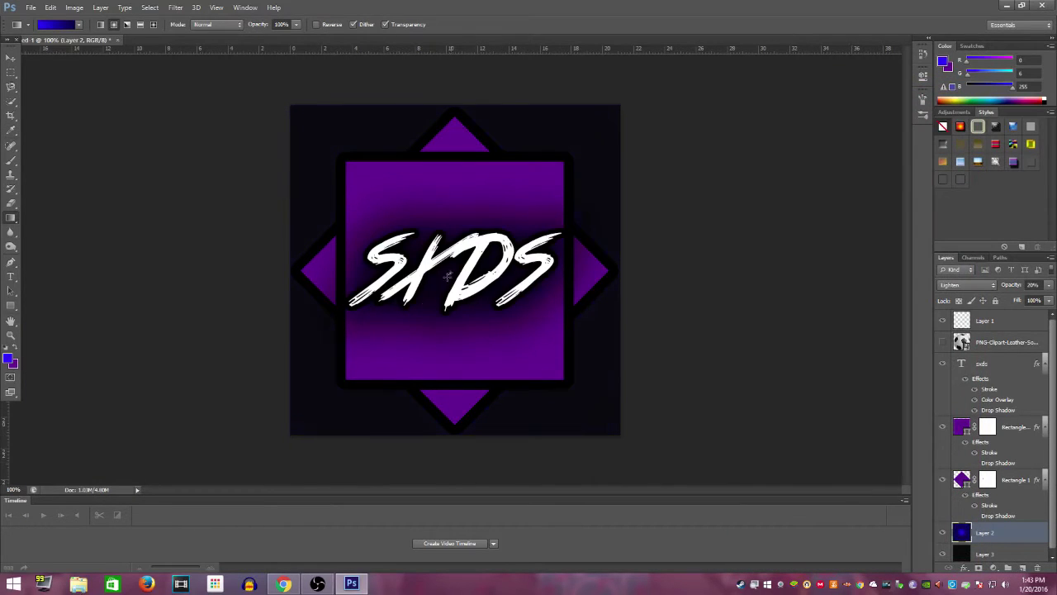
# - Lighten a gradient stop to a lighter blue and refill the background vertically
pyautogui.click(70, 25)
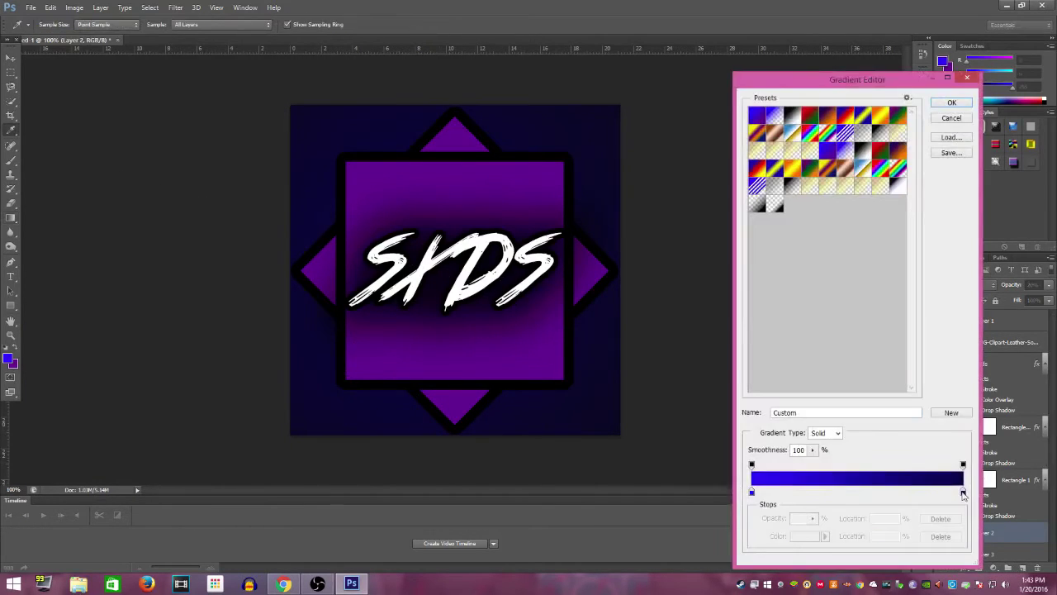
pyautogui.press('Return')
pyautogui.click(58, 25)
pyautogui.click(754, 496)
pyautogui.click(809, 536)
pyautogui.click(166, 367)
pyautogui.click(298, 344)
pyautogui.click(952, 103)
pyautogui.moveTo(464, 323); pyautogui.dragTo(463, 115)
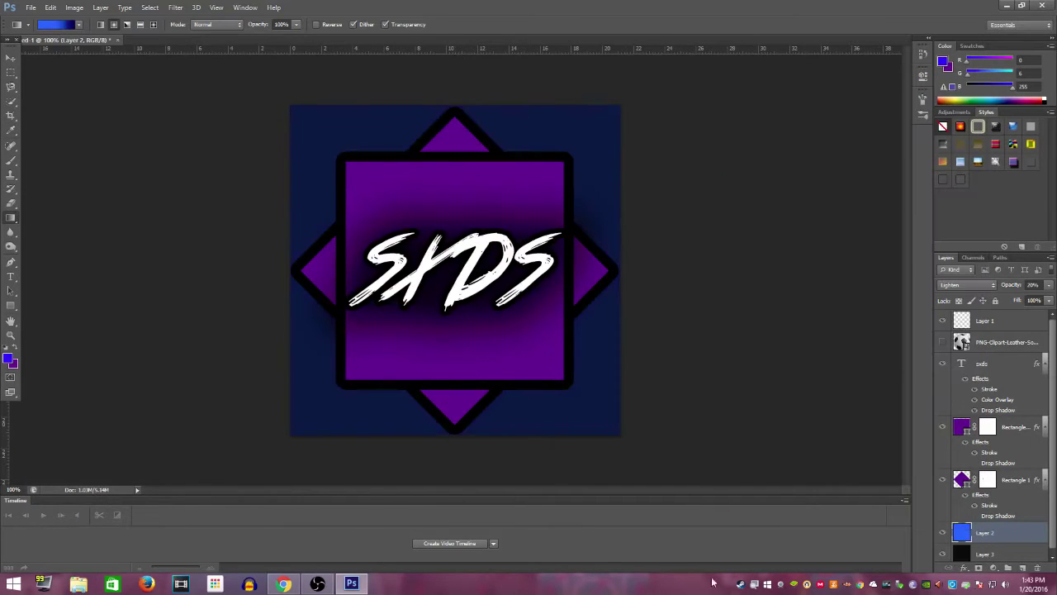
# - Search Google Images for 'galaxy' in the browser
pyautogui.click(285, 587)
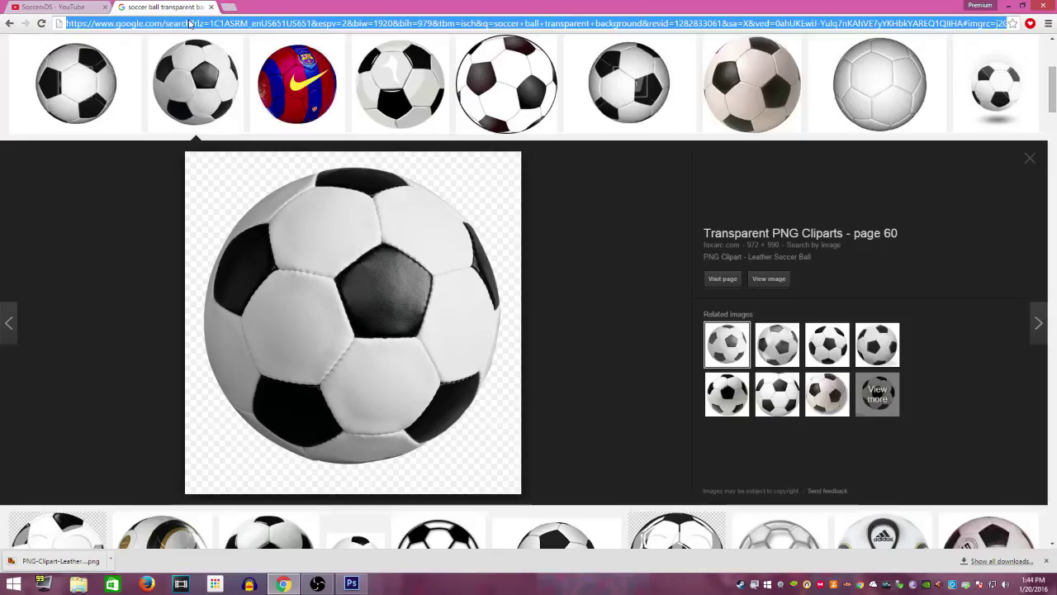
pyautogui.click(165, 23)
pyautogui.write('galaxy')
pyautogui.press('Return')
pyautogui.click(113, 82)
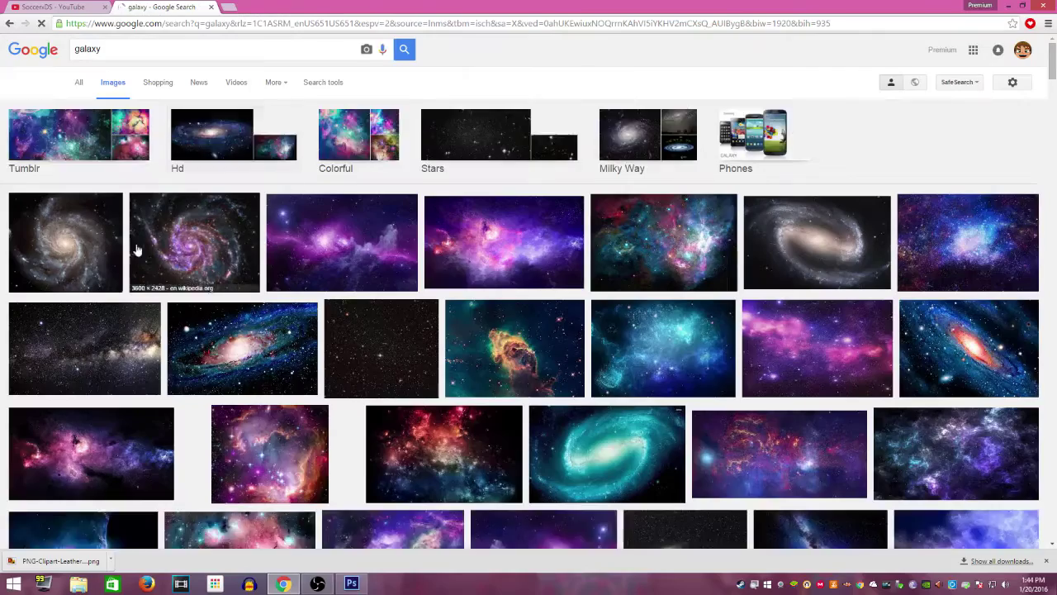
# - Preview galaxy results and save the blue galaxy texture image
pyautogui.click(301, 246)
pyautogui.click(498, 107)
pyautogui.rightClick(299, 295)
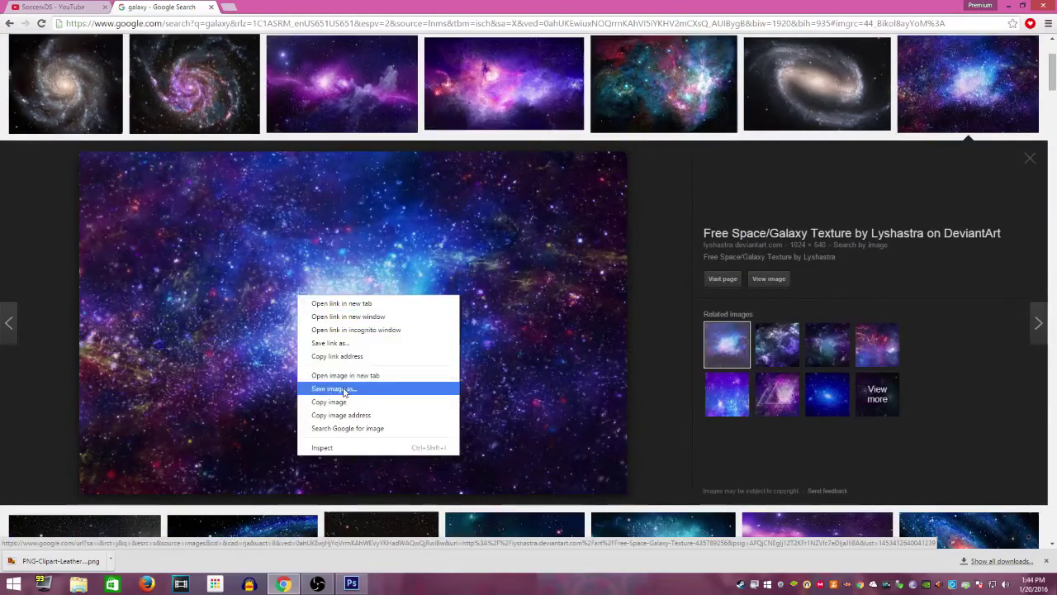
pyautogui.click(318, 385)
pyautogui.press('Return')
# - Browse further galaxy results, previewing the helix nebula image
pyautogui.scroll(-3, 618, 442)
pyautogui.click(396, 520)
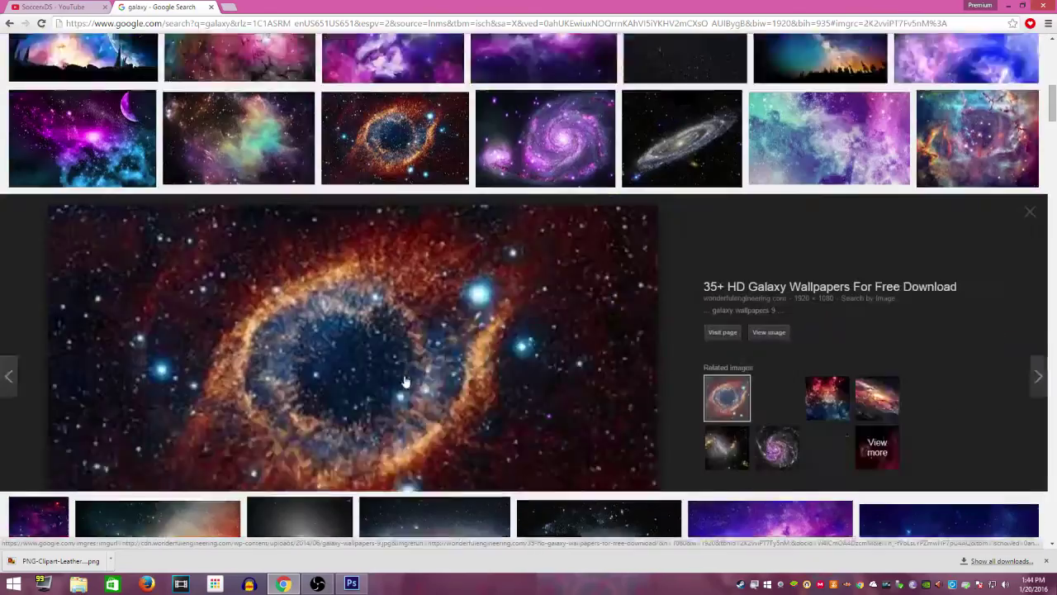
pyautogui.scroll(-1, 406, 377)
pyautogui.scroll(-2, 406, 383)
pyautogui.scroll(-3, 935, 365)
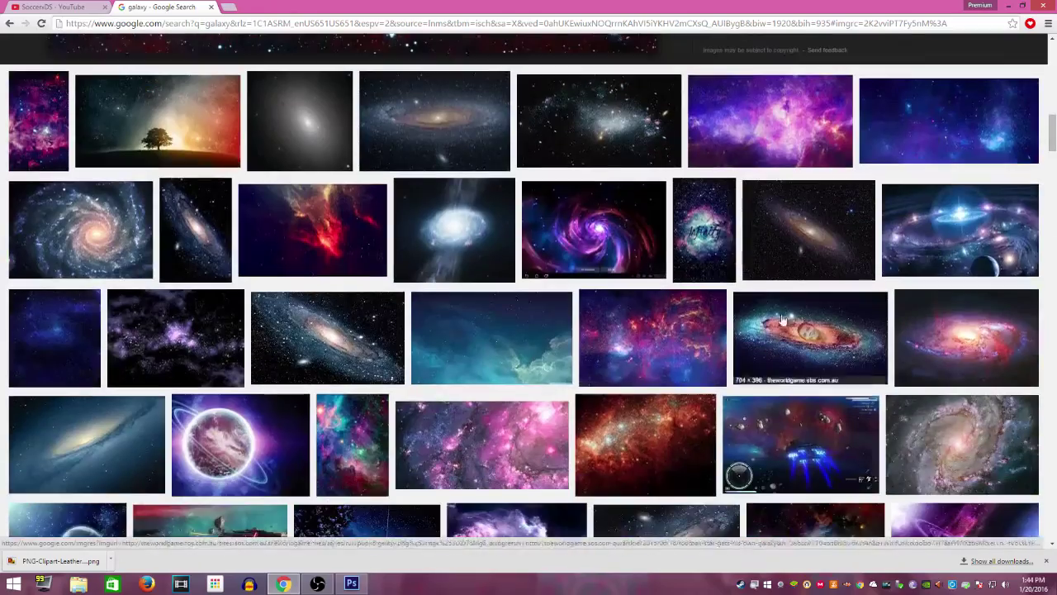
pyautogui.scroll(-2, 393, 359)
pyautogui.scroll(-3, 393, 359)
pyautogui.scroll(-1, 393, 359)
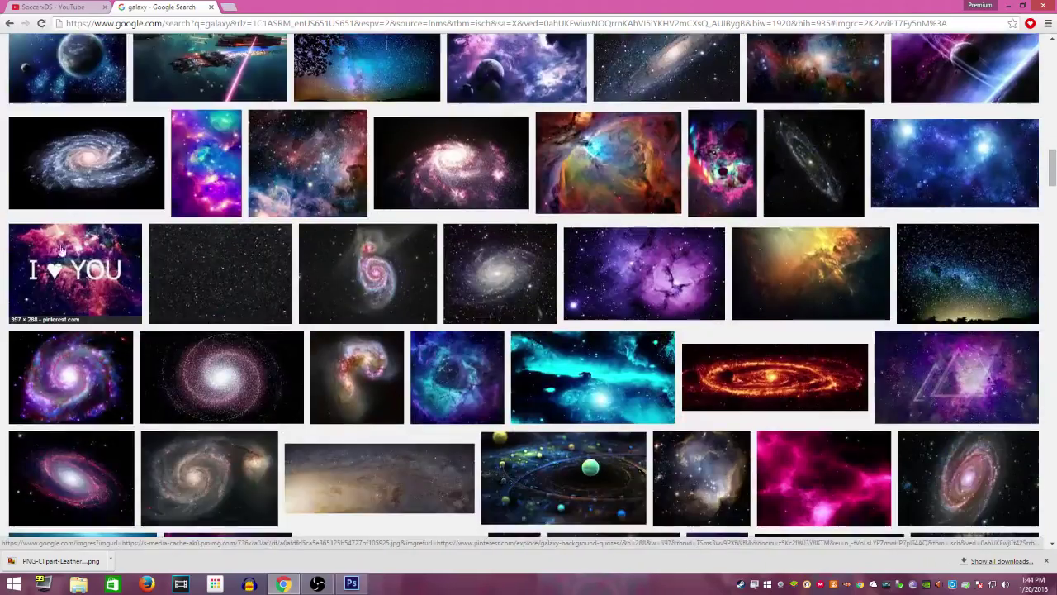
pyautogui.scroll(-3, 393, 359)
pyautogui.scroll(10, 404, 322)
pyautogui.scroll(3, 408, 310)
# - Save the pink nebula image and start enlarging it over the squares in Photoshop
pyautogui.click(240, 313)
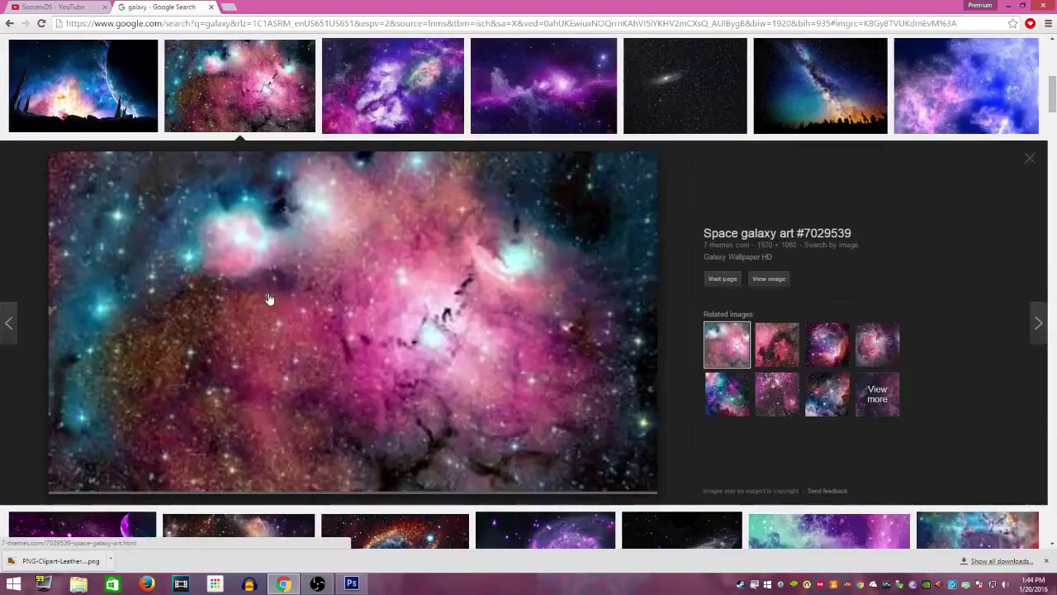
pyautogui.rightClick(264, 293)
pyautogui.click(305, 402)
pyautogui.hotkey('alt', 'Tab')
pyautogui.moveTo(469, 280); pyautogui.dragTo(470, 279)
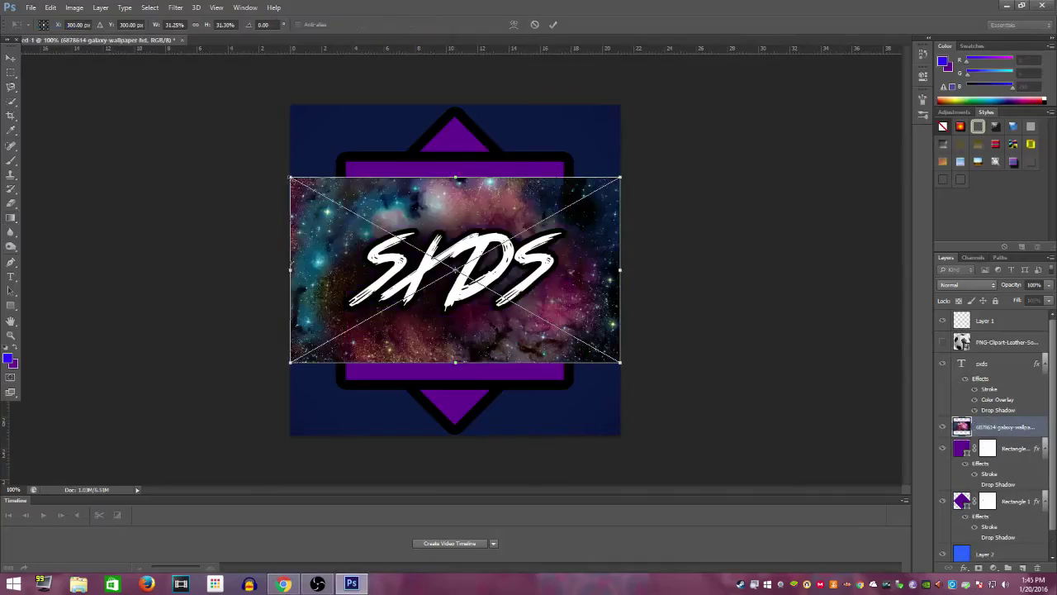
# - Stretch the galaxy image over the front square, clip it there, and lower its opacity to 67%
pyautogui.keyDown('alt'); pyautogui.moveTo(620, 366); pyautogui.dragTo(925, 432); pyautogui.keyUp('alt')
pyautogui.press('Return')
pyautogui.rightClick(1007, 428)
pyautogui.click(938, 171)
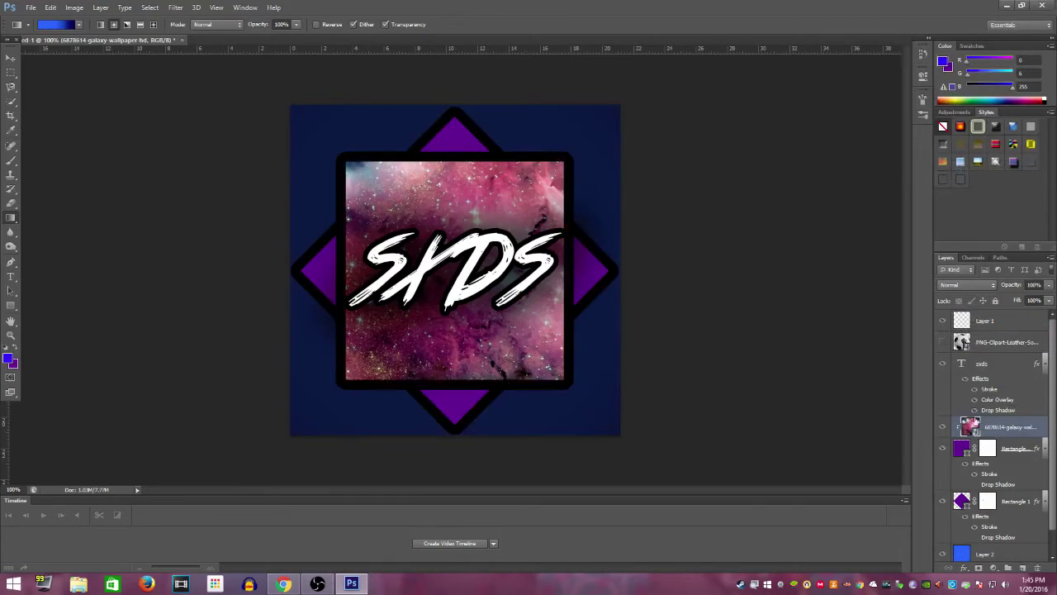
pyautogui.moveTo(1049, 284); pyautogui.dragTo(1030, 300)
pyautogui.click(971, 428)
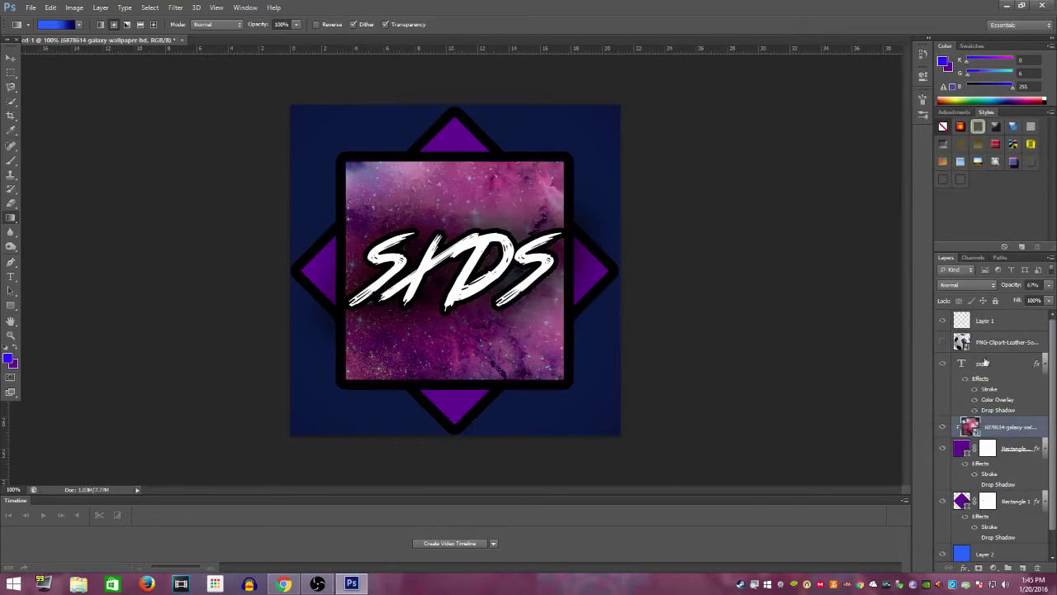
# - Duplicate the galaxy layer, move the copy above the diamond, and clip it into the diamond
pyautogui.rightClick(971, 431)
pyautogui.rightClick(1004, 428)
pyautogui.click(878, 170)
pyautogui.press('Return')
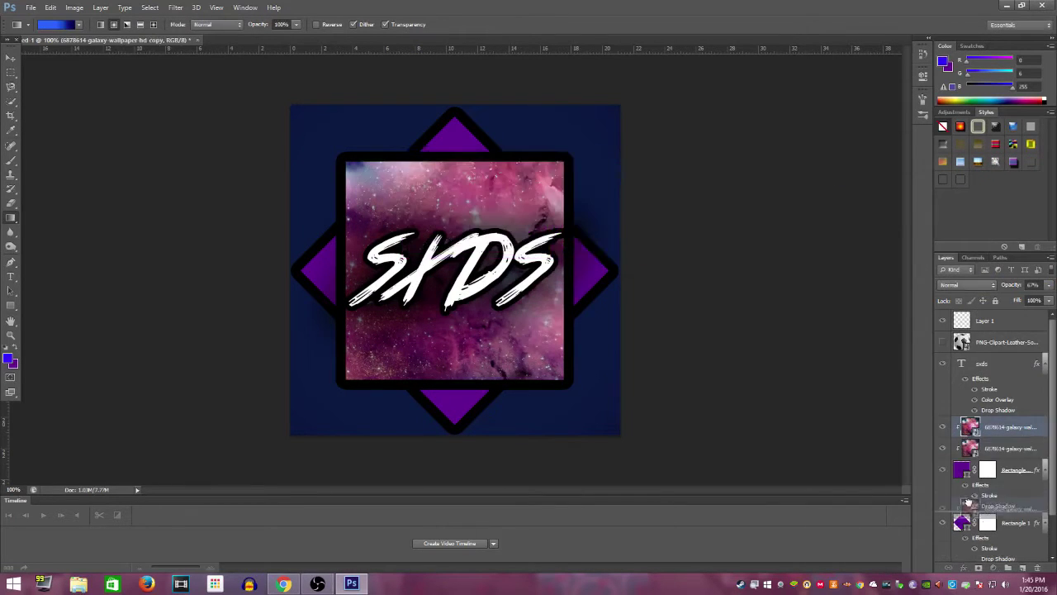
pyautogui.rightClick(962, 501)
pyautogui.press('Escape')
pyautogui.rightClick(1008, 502)
pyautogui.click(946, 248)
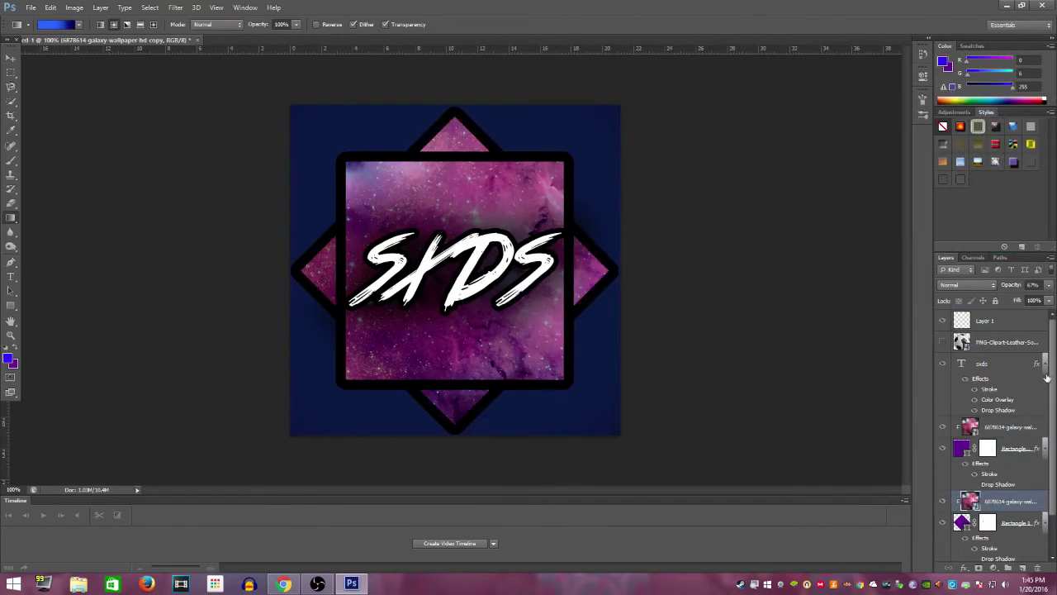
pyautogui.scroll(-2, 985, 531)
# - Try the purple and orange-yellow gradient presets and set background opacity to 79%
pyautogui.click(78, 24)
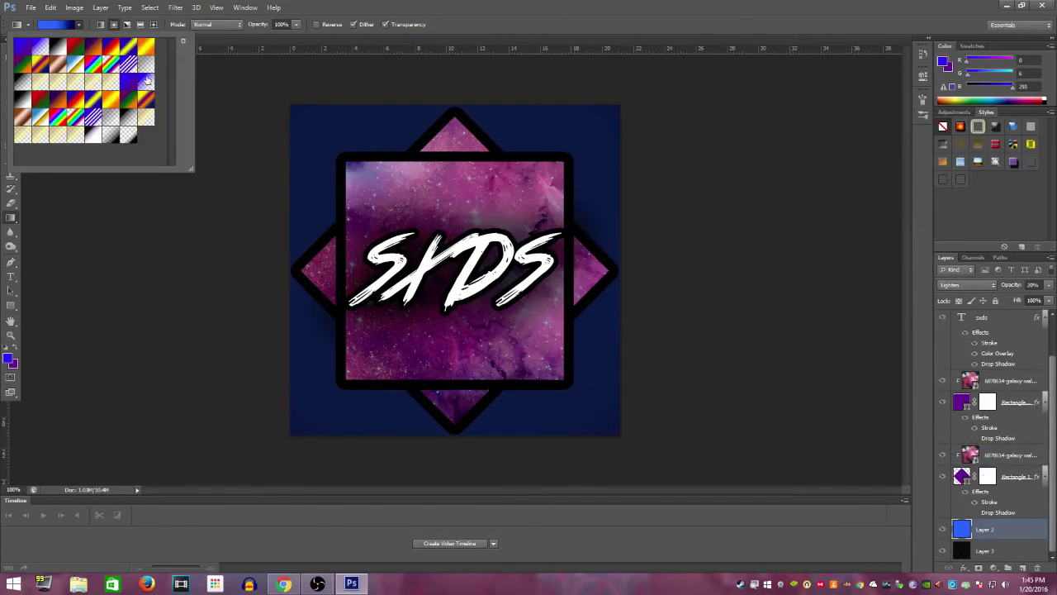
pyautogui.doubleClick(22, 47)
pyautogui.click(78, 24)
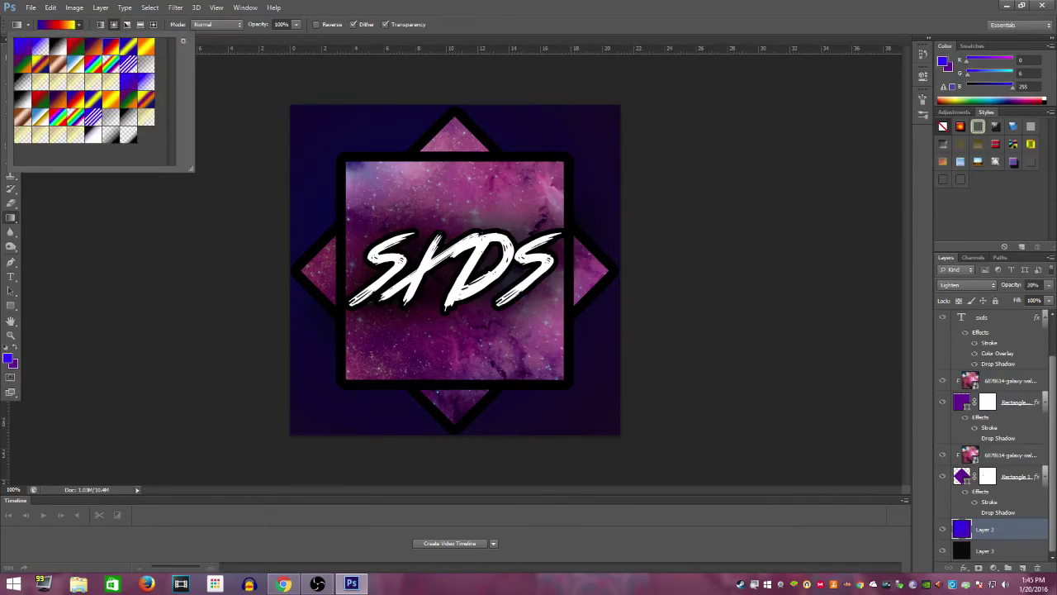
pyautogui.doubleClick(124, 85)
pyautogui.click(79, 24)
pyautogui.doubleClick(145, 47)
pyautogui.moveTo(1048, 284); pyautogui.dragTo(1049, 301)
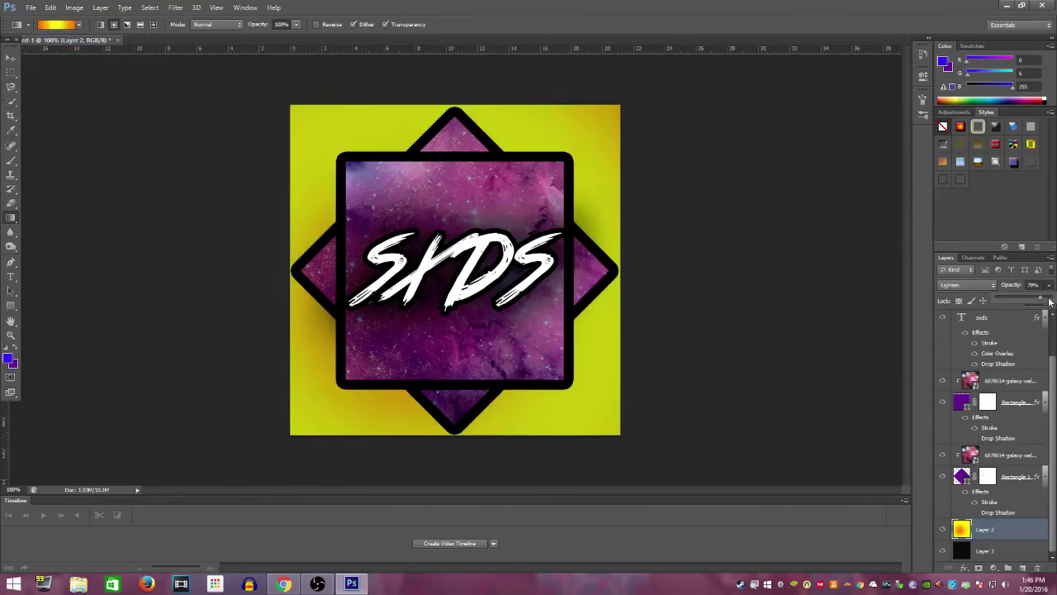
# - Fill the background with a blue gradient dragged vertically across the canvas
pyautogui.click(79, 24)
pyautogui.press('Return')
pyautogui.moveTo(453, 124); pyautogui.dragTo(454, 275)
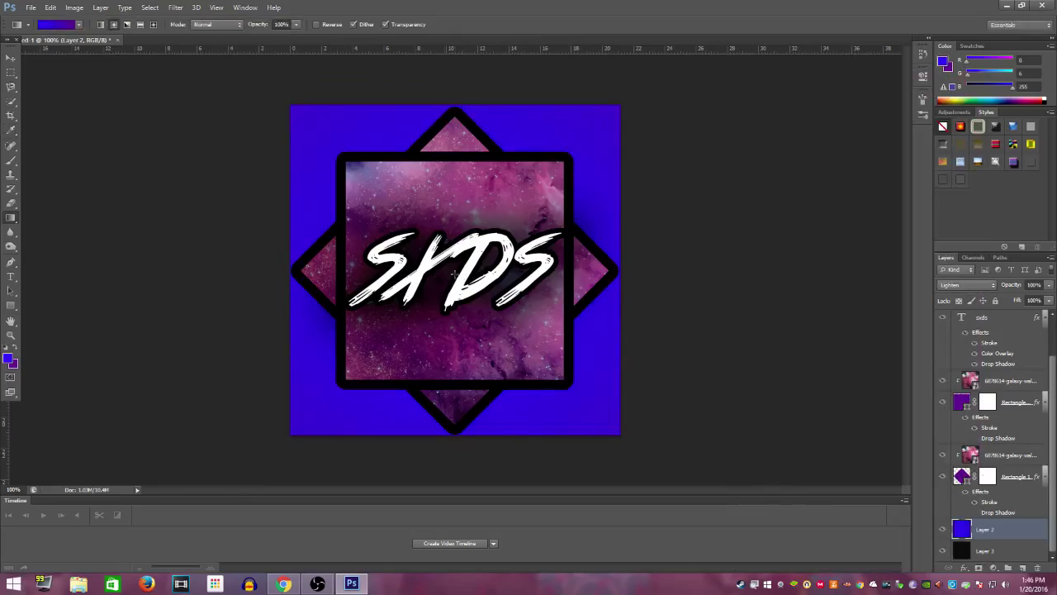